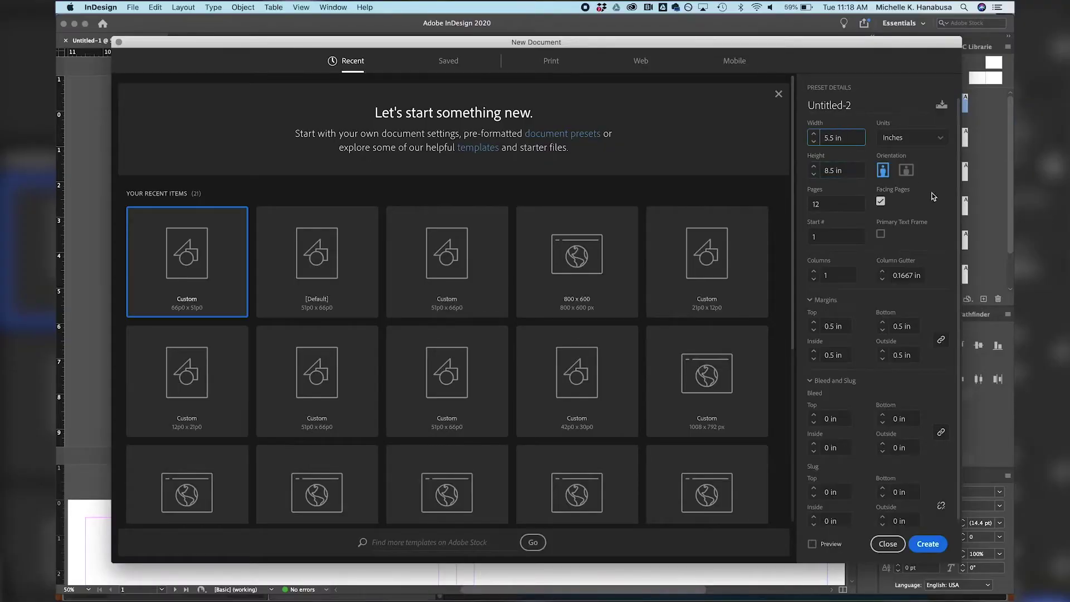
Step: Create the 12-page 5.5 × 8.5 in document and confirm its Document Setup
{"action": "key", "text": "Return"}
{"action": "left_click", "coordinate": [133, 7]}
{"action": "left_click", "coordinate": [162, 258]}
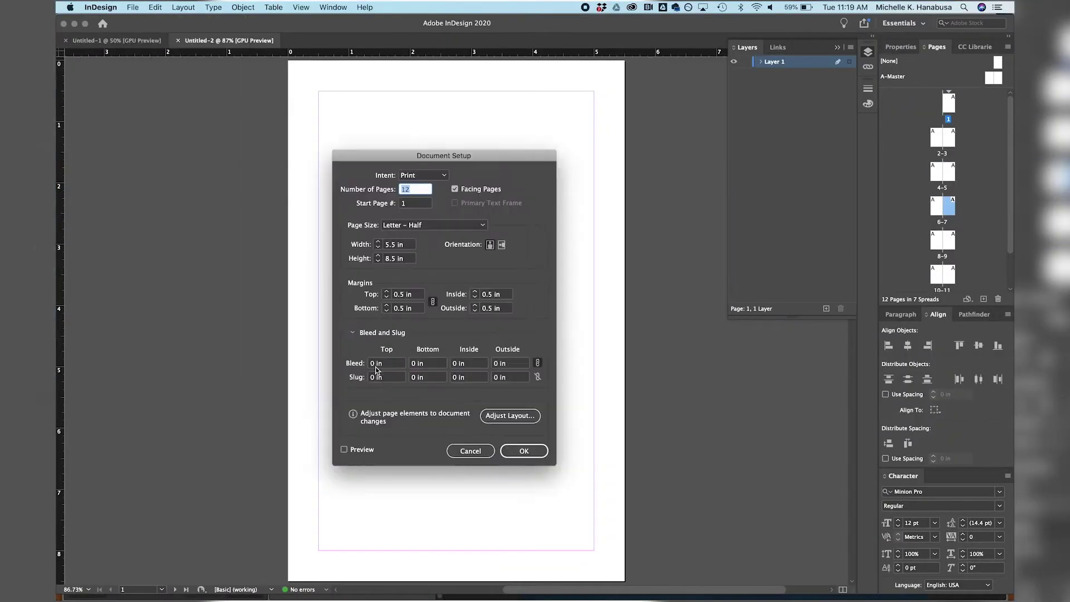
{"action": "key", "text": "Return"}
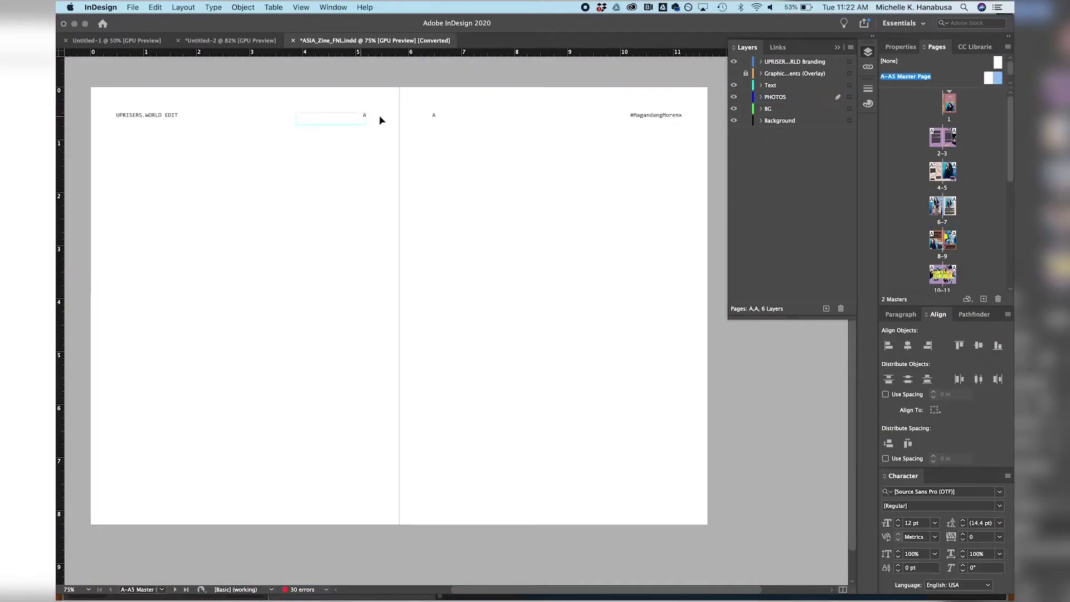
Step: Select the master's A page-number marker, open its character formatting, and show the page thumbnails
{"action": "left_click", "coordinate": [444, 121]}
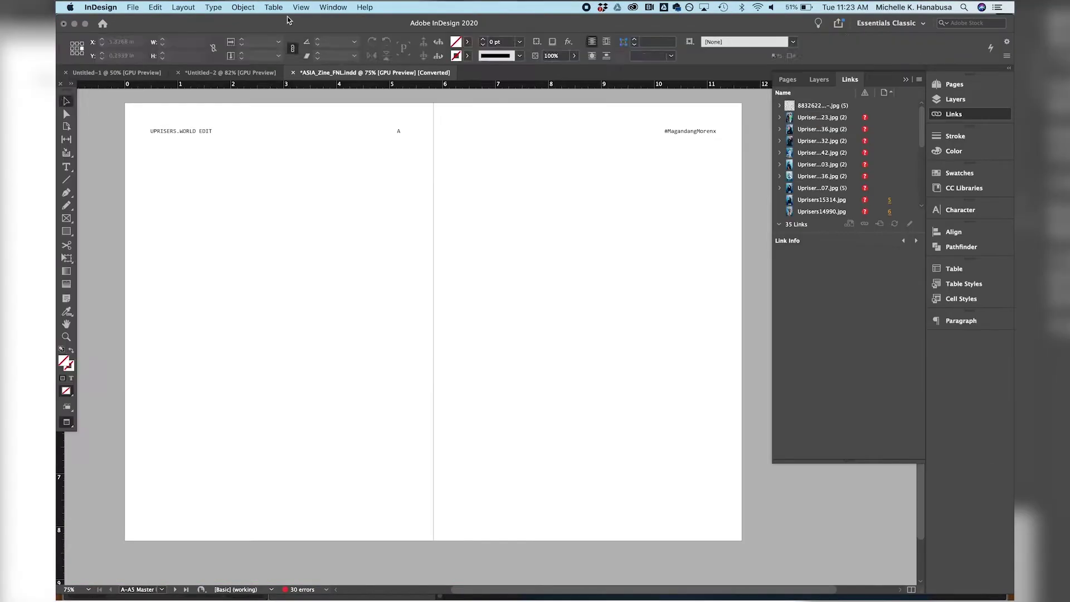
{"action": "left_click", "coordinate": [213, 7]}
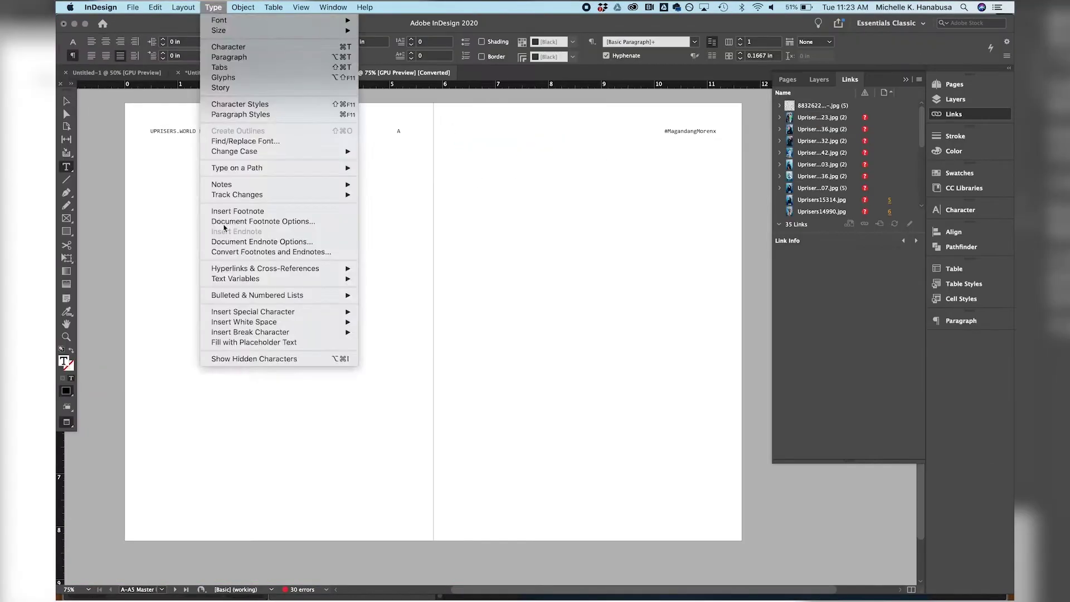
{"action": "double_click", "coordinate": [456, 131]}
{"action": "left_click", "coordinate": [960, 210]}
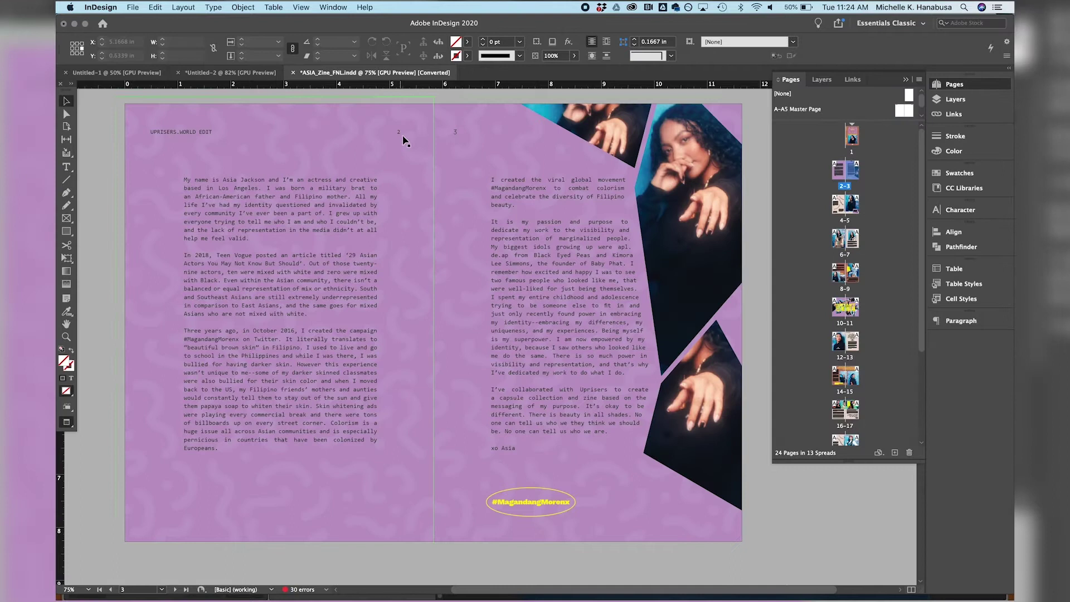
{"action": "left_click", "coordinate": [462, 140]}
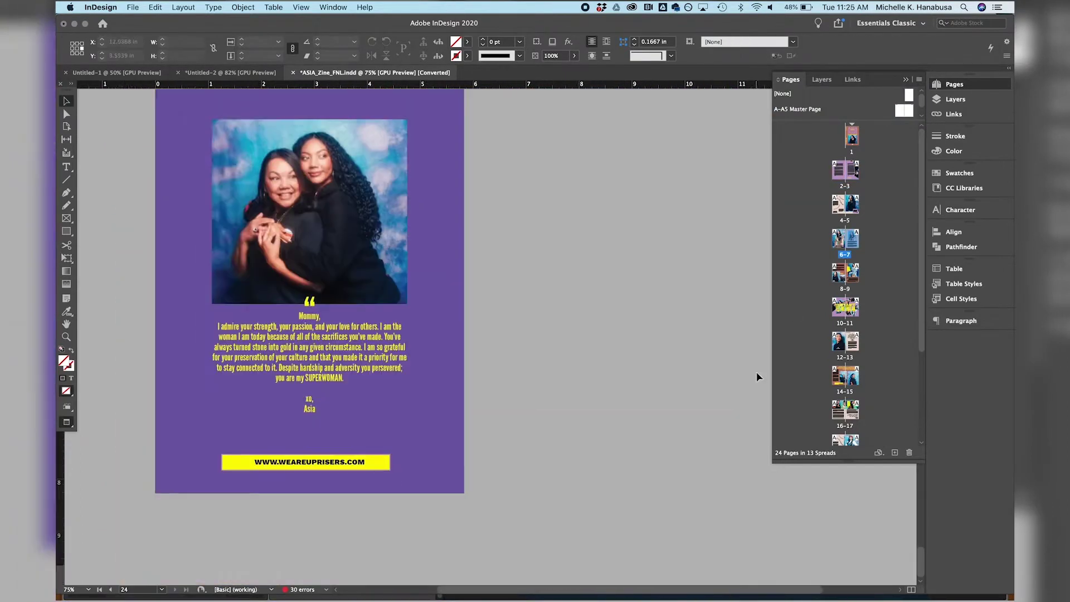
Step: Export the zine as a print PDF and relink the missing Uprisers15307.jpg photos
{"action": "left_click", "coordinate": [132, 7]}
{"action": "left_click", "coordinate": [147, 202]}
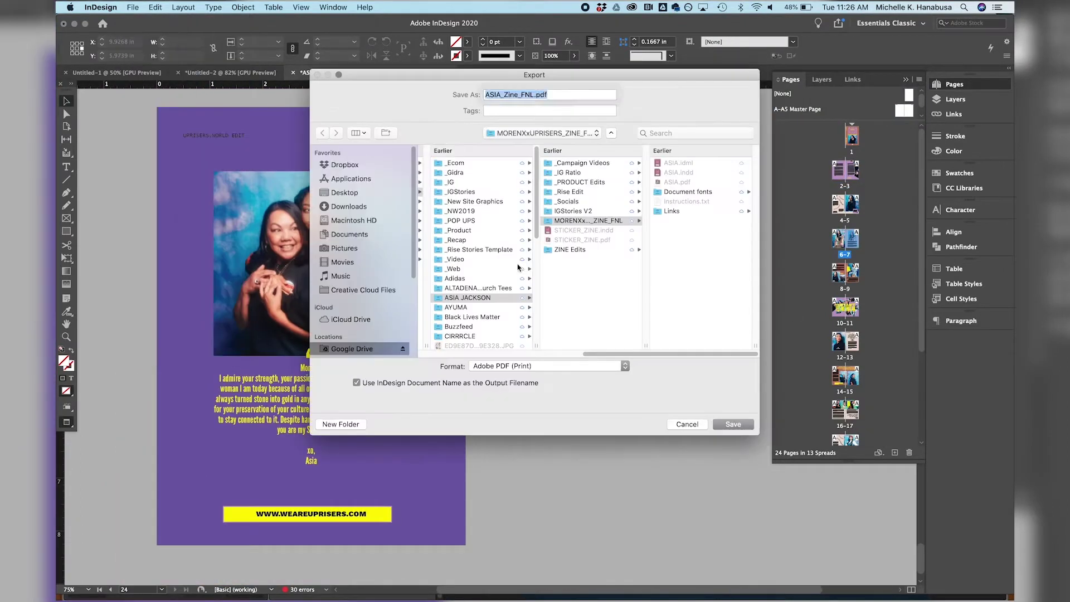
{"action": "left_click", "coordinate": [732, 424]}
{"action": "key", "text": "Return"}
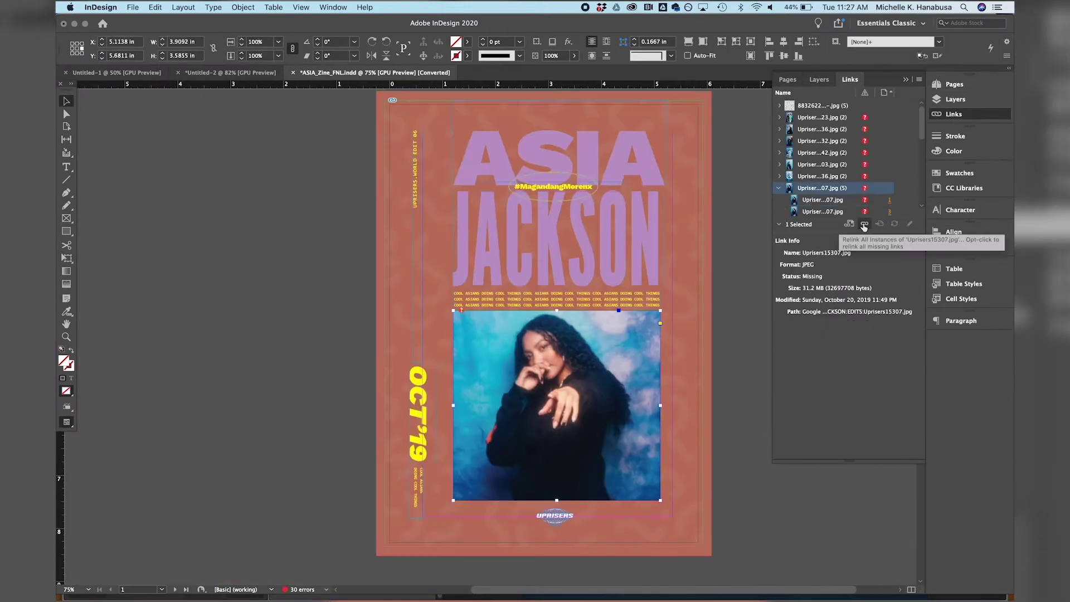
{"action": "left_click", "coordinate": [865, 223]}
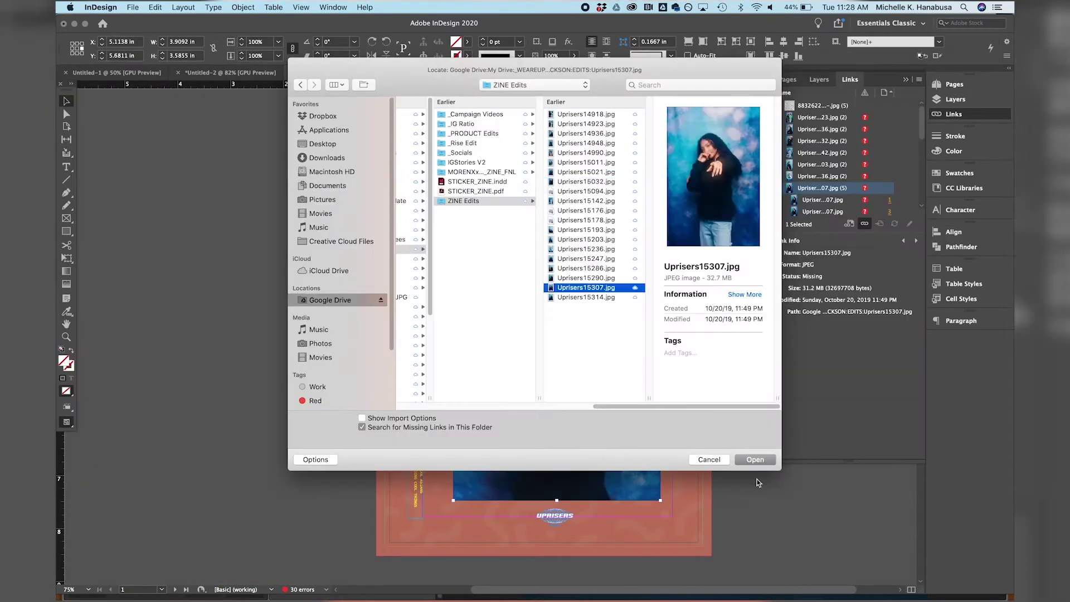
{"action": "left_click", "coordinate": [755, 459]}
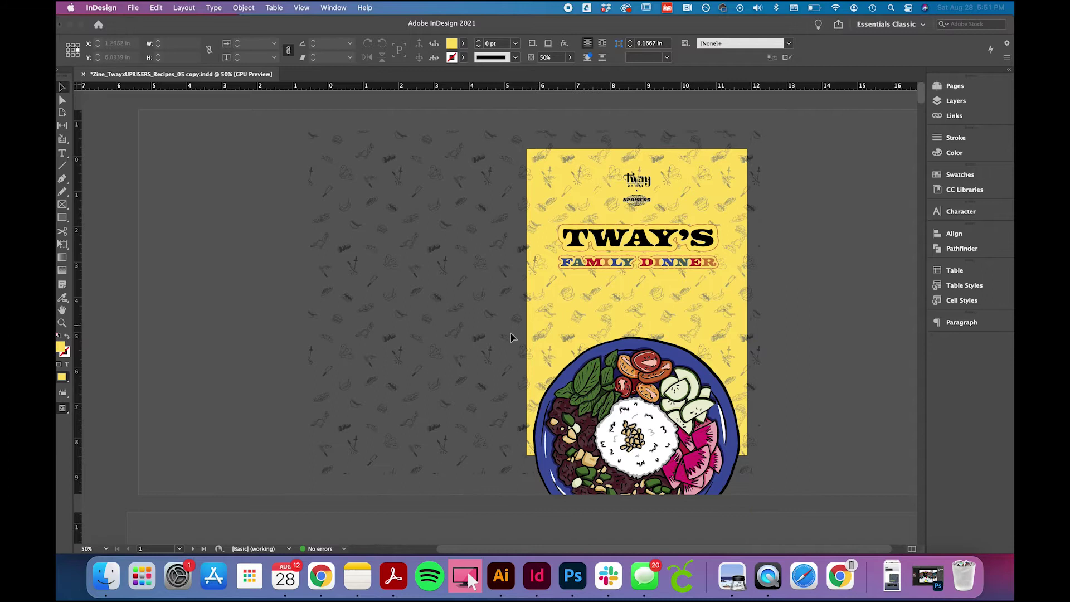
Step: Check Document Setup for 46 facing Letter – Half pages, 5.5 × 8.5 in, 0.2 in bleed
{"action": "scroll", "coordinate": [509, 335], "scroll_direction": "down", "scroll_amount": 5}
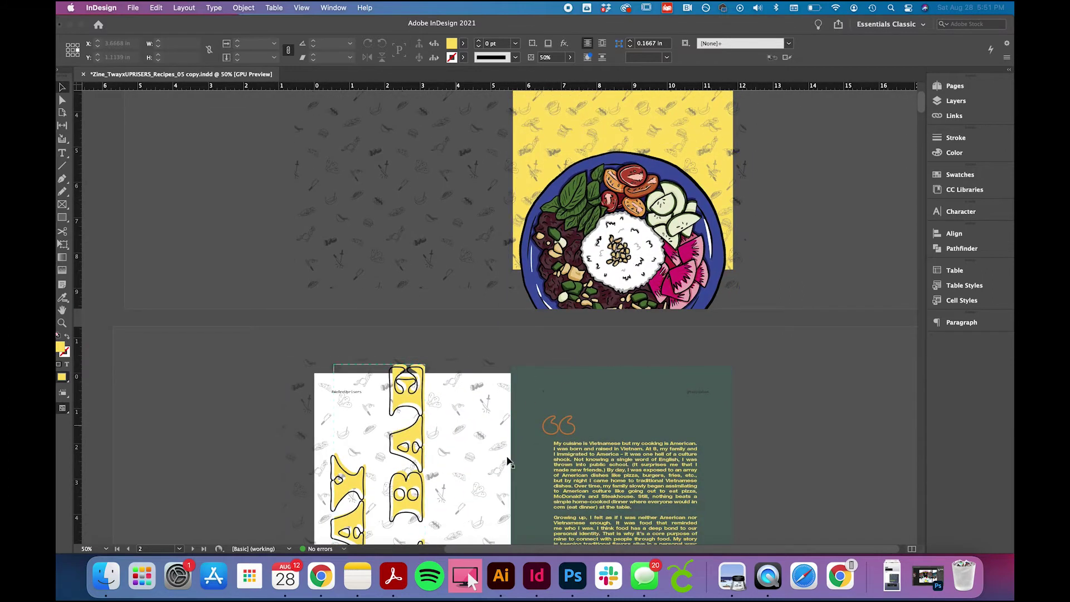
{"action": "left_click", "coordinate": [134, 8]}
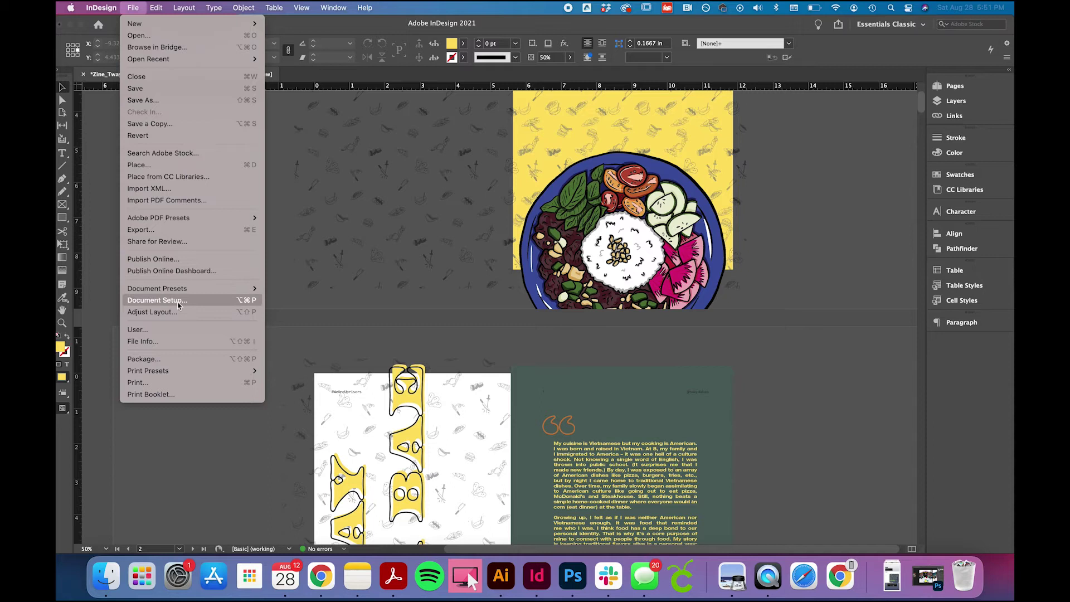
{"action": "left_click", "coordinate": [178, 303]}
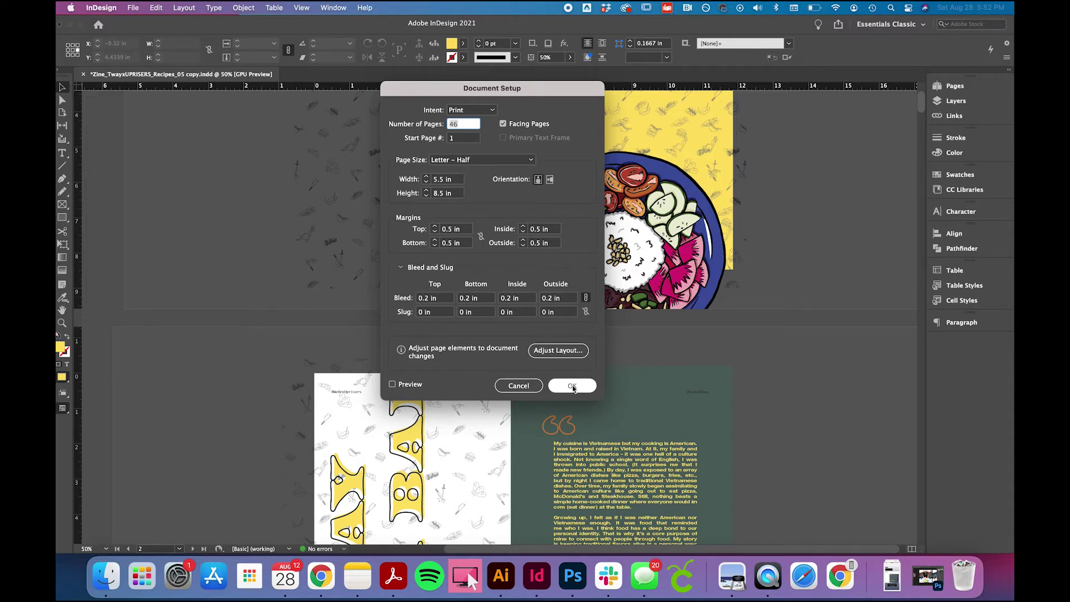
{"action": "left_click", "coordinate": [574, 388]}
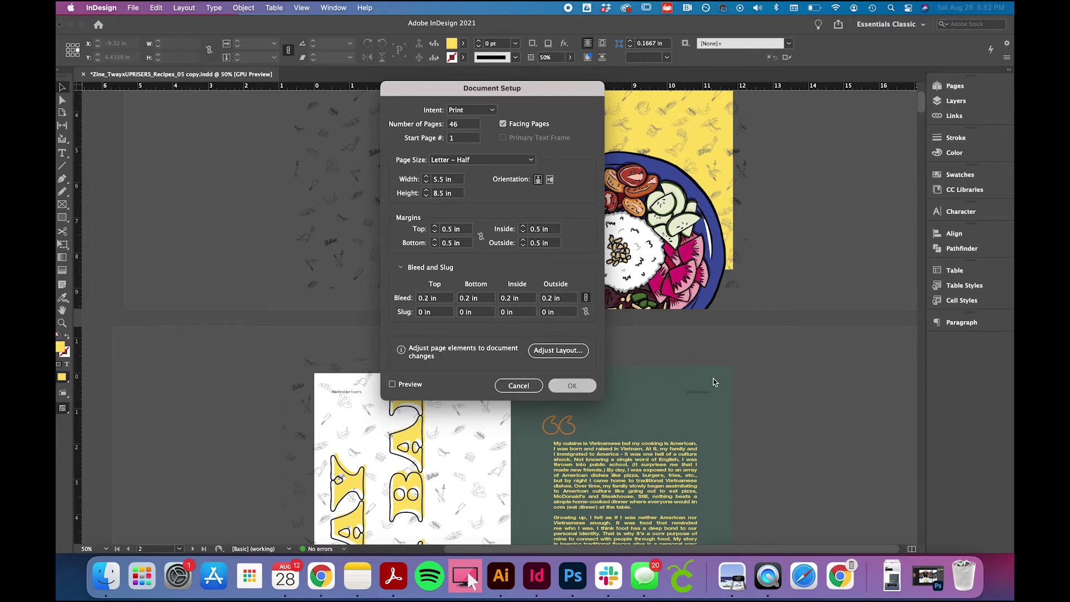
{"action": "scroll", "coordinate": [753, 376], "scroll_direction": "down", "scroll_amount": 3}
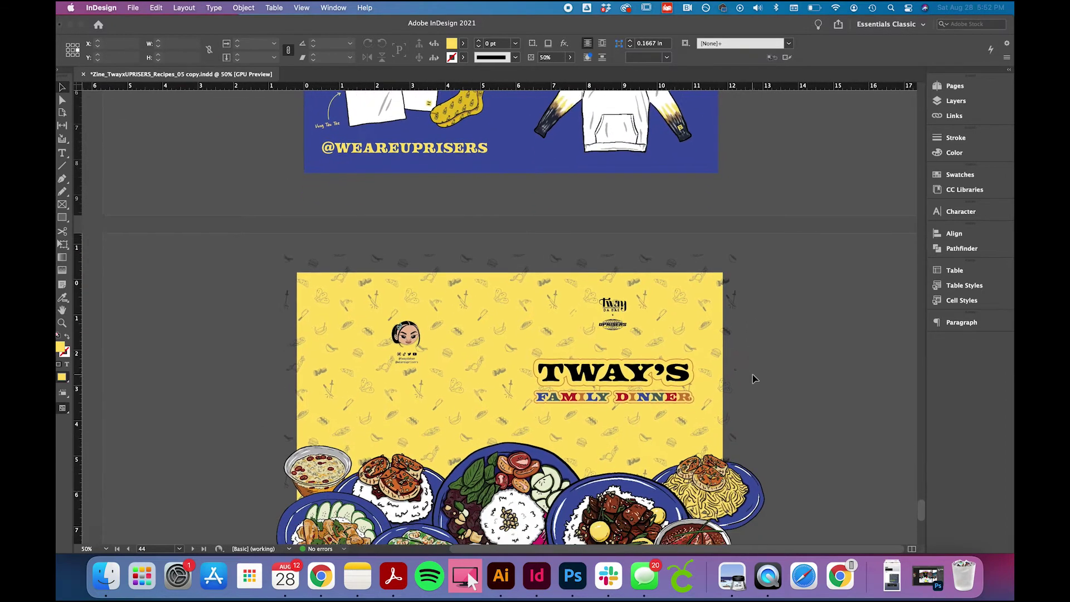
{"action": "scroll", "coordinate": [754, 379], "scroll_direction": "down", "scroll_amount": 10}
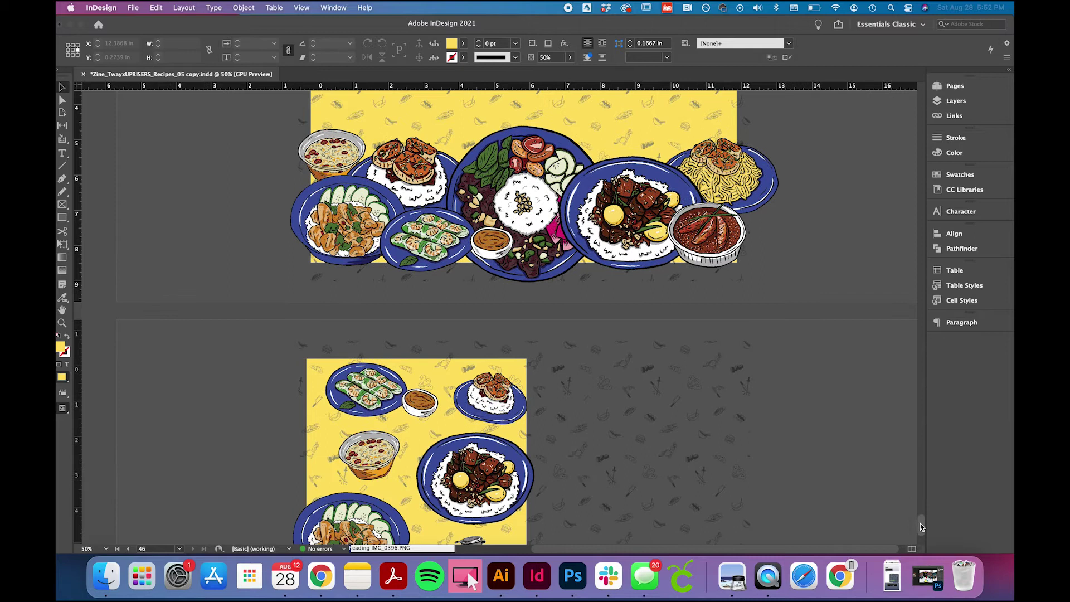
{"action": "scroll", "coordinate": [921, 527], "scroll_direction": "down", "scroll_amount": 6}
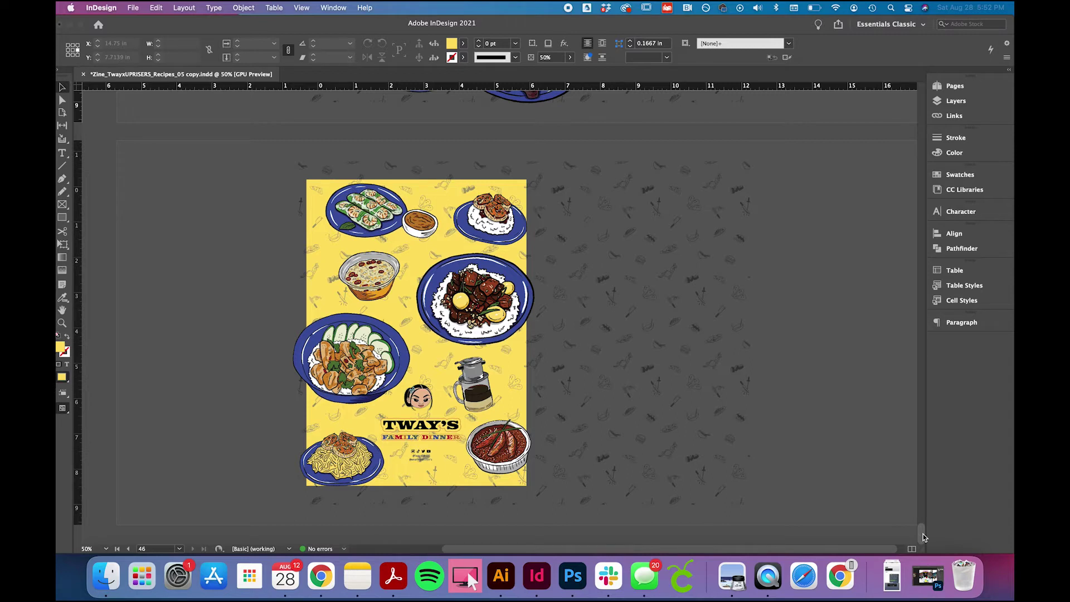
{"action": "left_click_drag", "start_coordinate": [922, 530], "coordinate": [903, 92]}
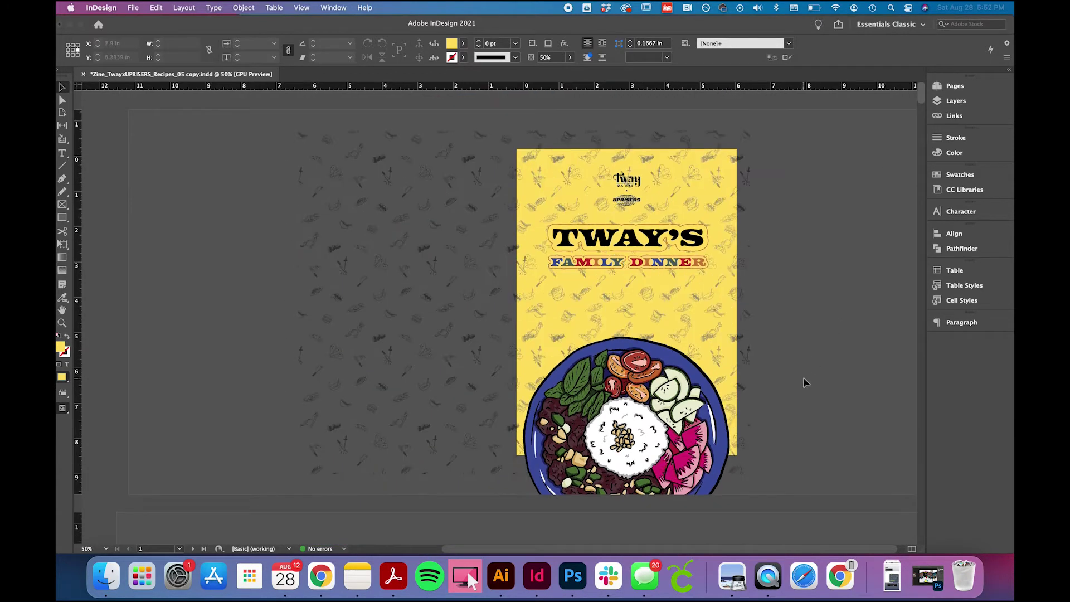
{"action": "scroll", "coordinate": [805, 382], "scroll_direction": "down", "scroll_amount": 5}
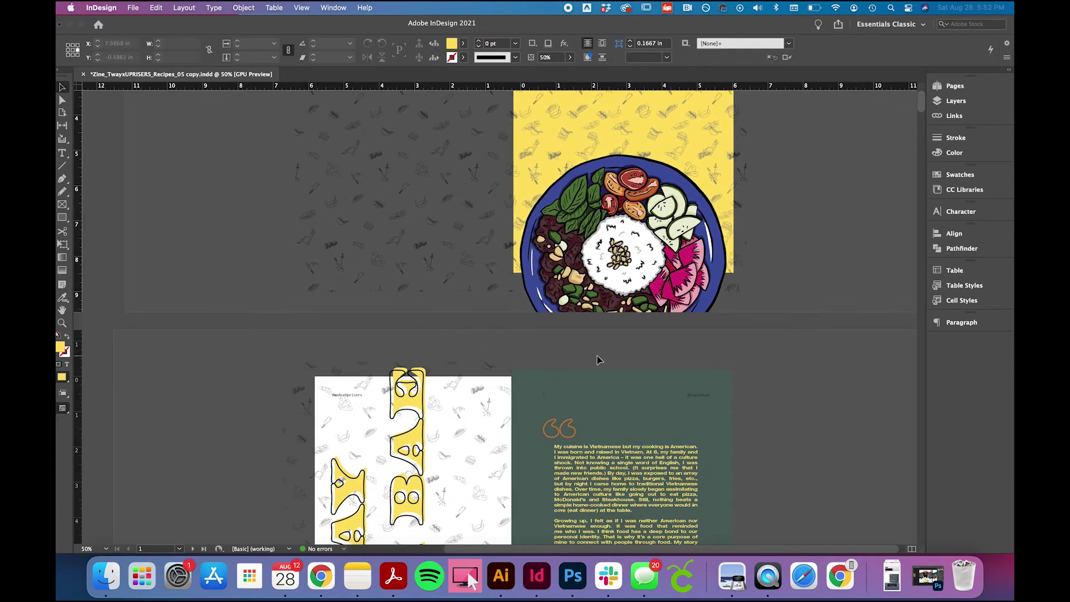
Step: Set the bleed to 0.25 in on all four sides, keeping 46 Letter – Half pages
{"action": "left_click", "coordinate": [134, 8]}
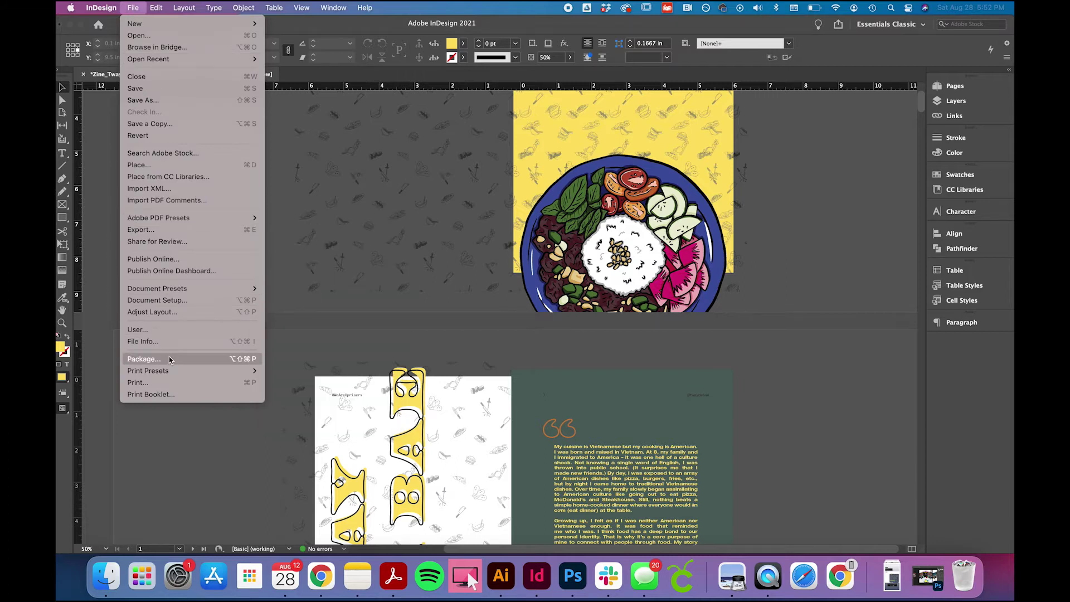
{"action": "left_click", "coordinate": [170, 301]}
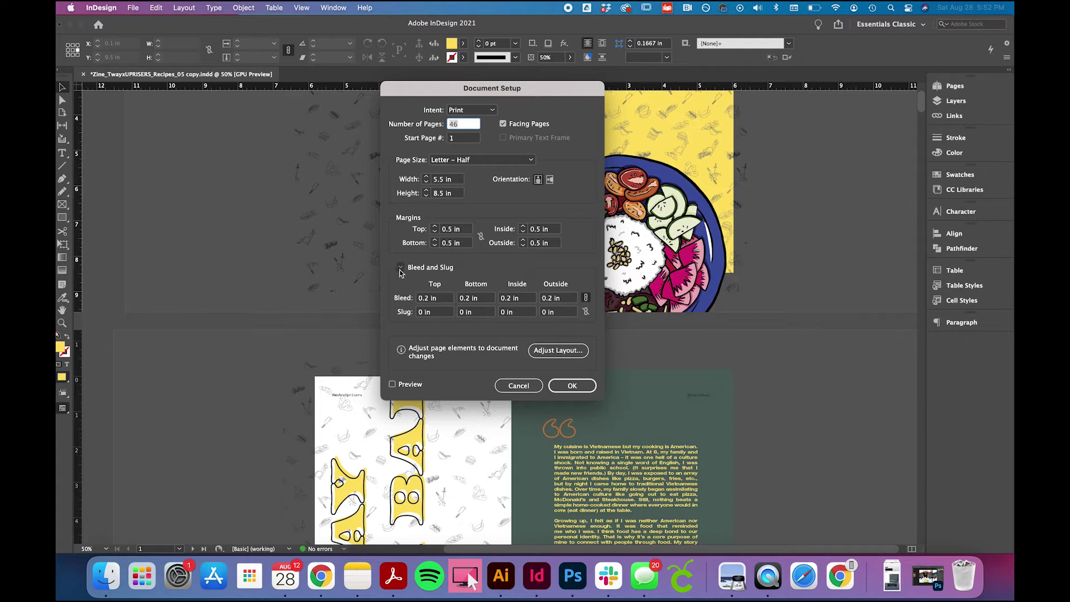
{"action": "left_click", "coordinate": [450, 304]}
{"action": "type", "text": "0"}
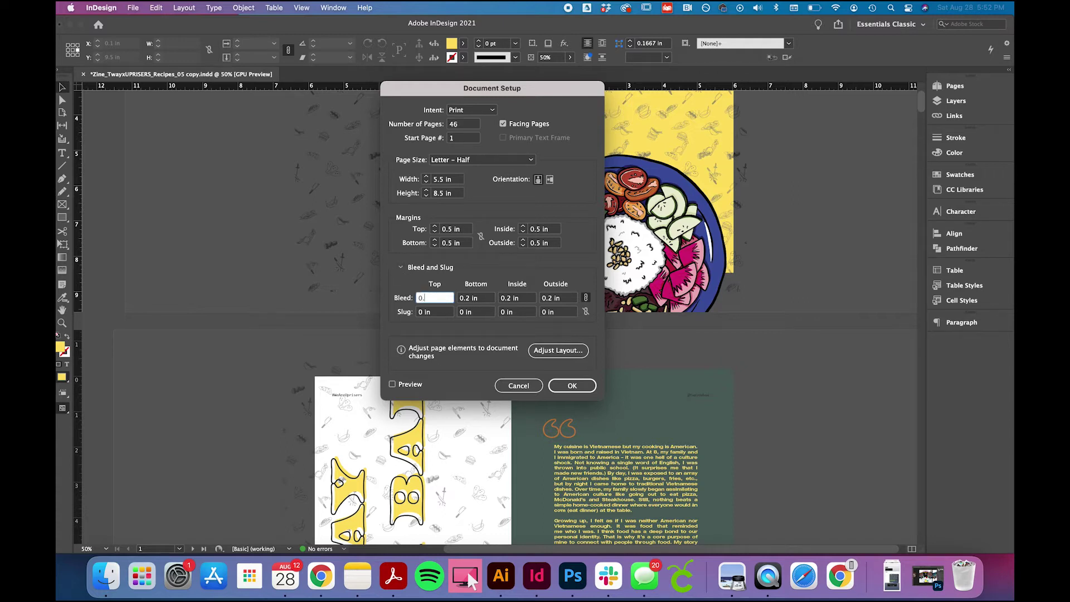
{"action": "type", "text": ".25"}
{"action": "left_click", "coordinate": [586, 299]}
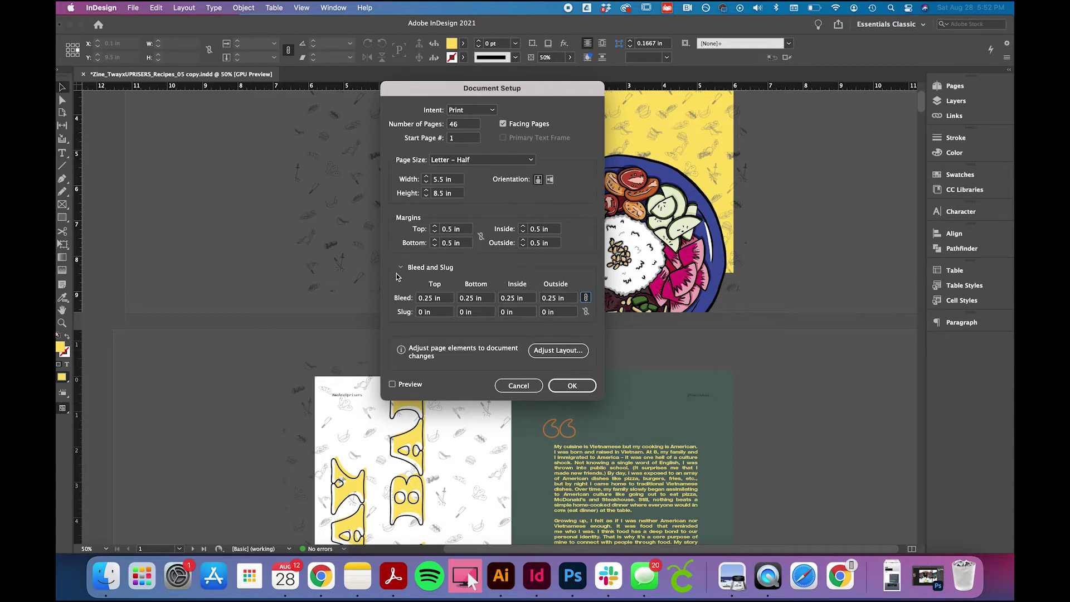
{"action": "left_click", "coordinate": [572, 387]}
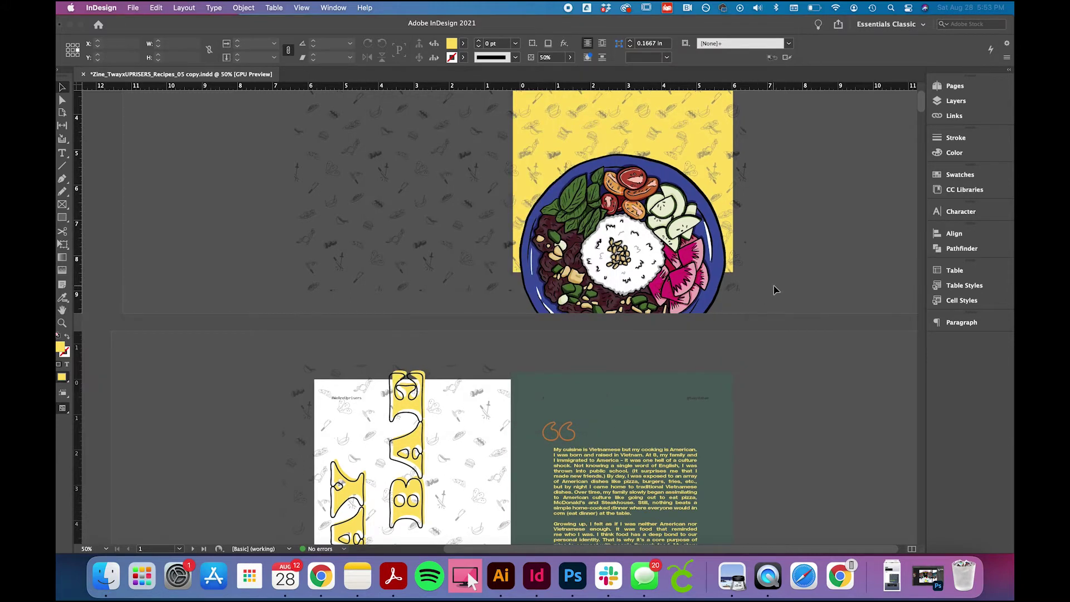
Step: Show the Pages panel and jump to page 46, the back cover
{"action": "scroll", "coordinate": [775, 289], "scroll_direction": "up", "scroll_amount": 5}
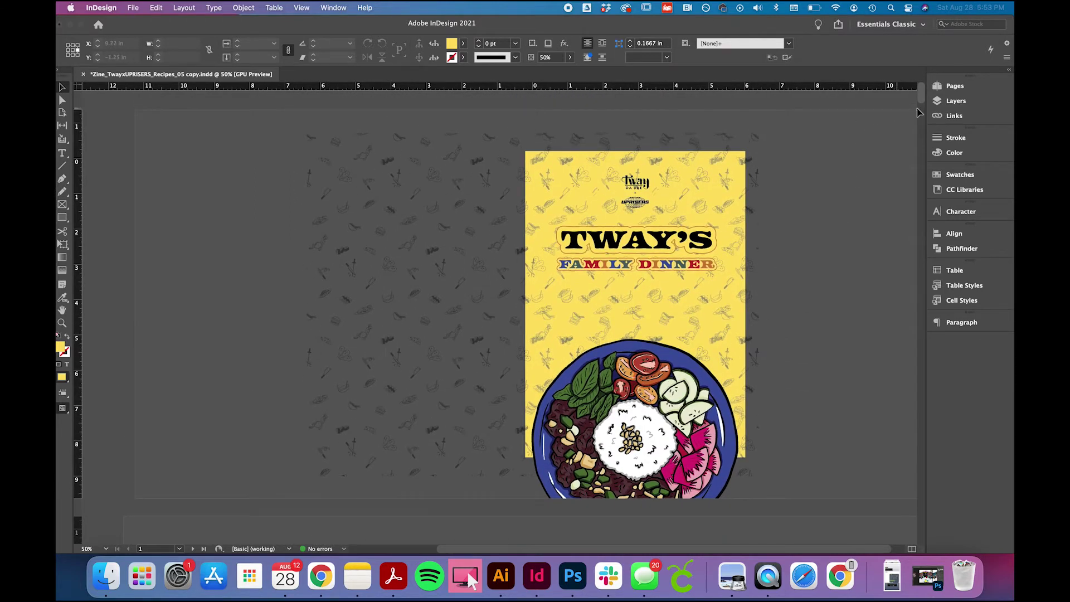
{"action": "left_click", "coordinate": [954, 86]}
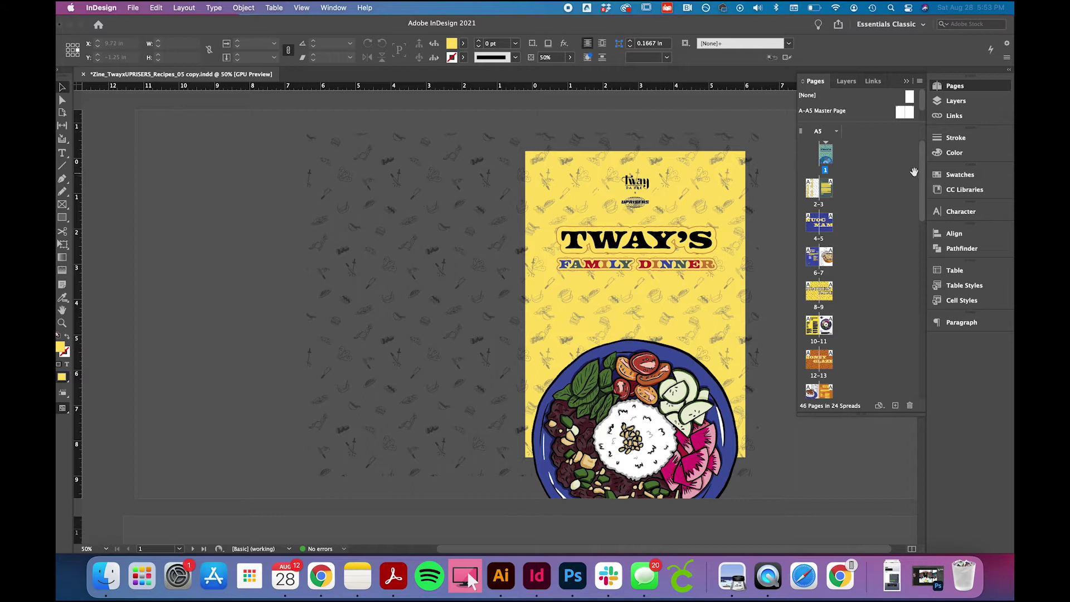
{"action": "left_click_drag", "start_coordinate": [921, 165], "coordinate": [921, 384]}
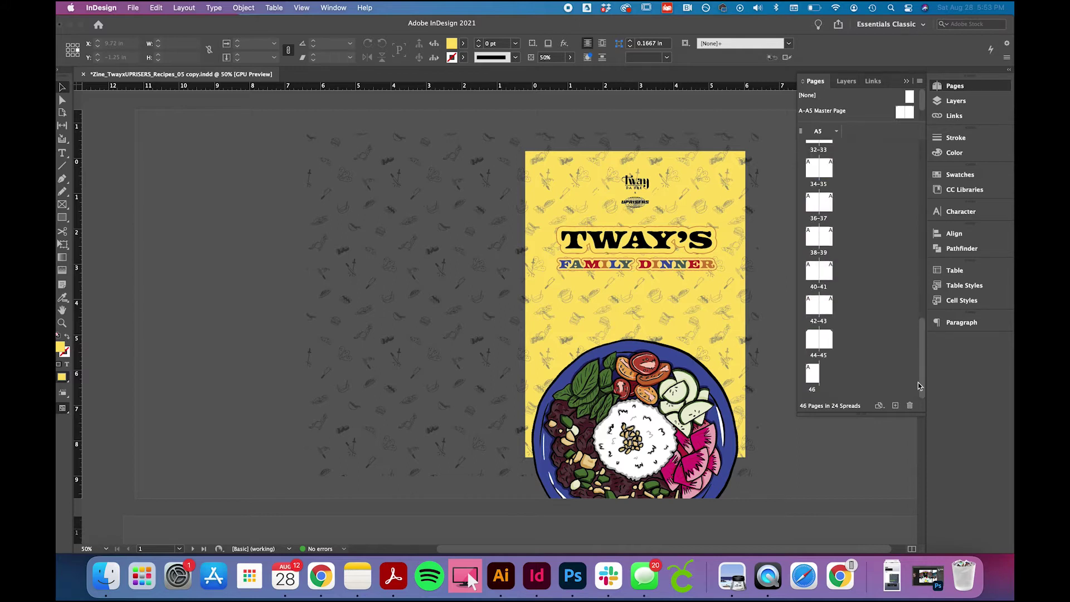
{"action": "double_click", "coordinate": [812, 375]}
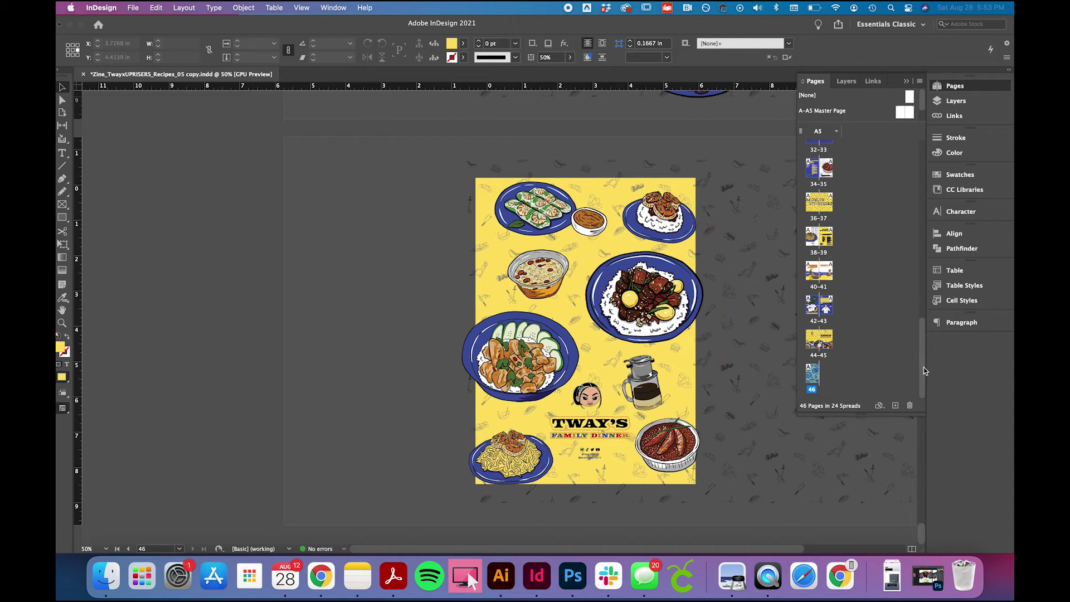
Step: Delete page 1 by dragging its thumbnail to the trash and confirming the warning
{"action": "left_click_drag", "start_coordinate": [924, 371], "coordinate": [924, 297]}
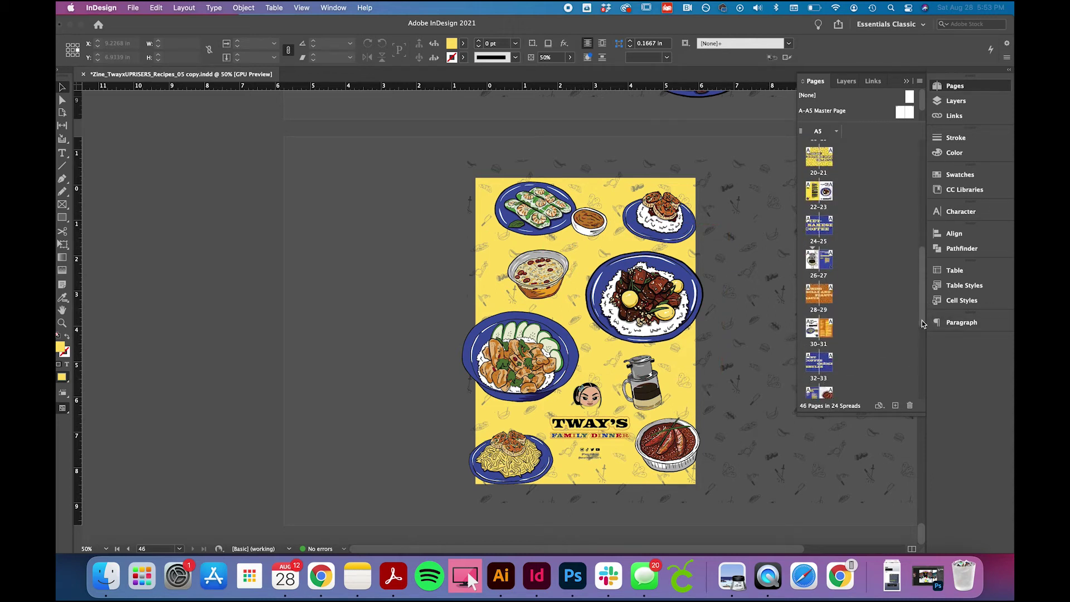
{"action": "left_click_drag", "start_coordinate": [922, 322], "coordinate": [917, 167]}
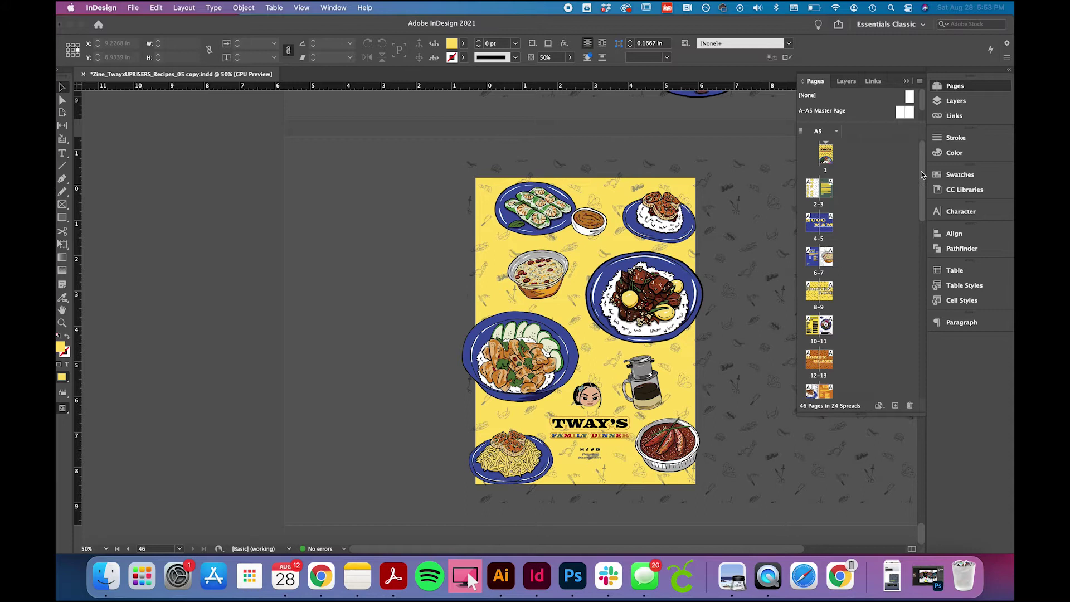
{"action": "left_click_drag", "start_coordinate": [922, 167], "coordinate": [923, 373]}
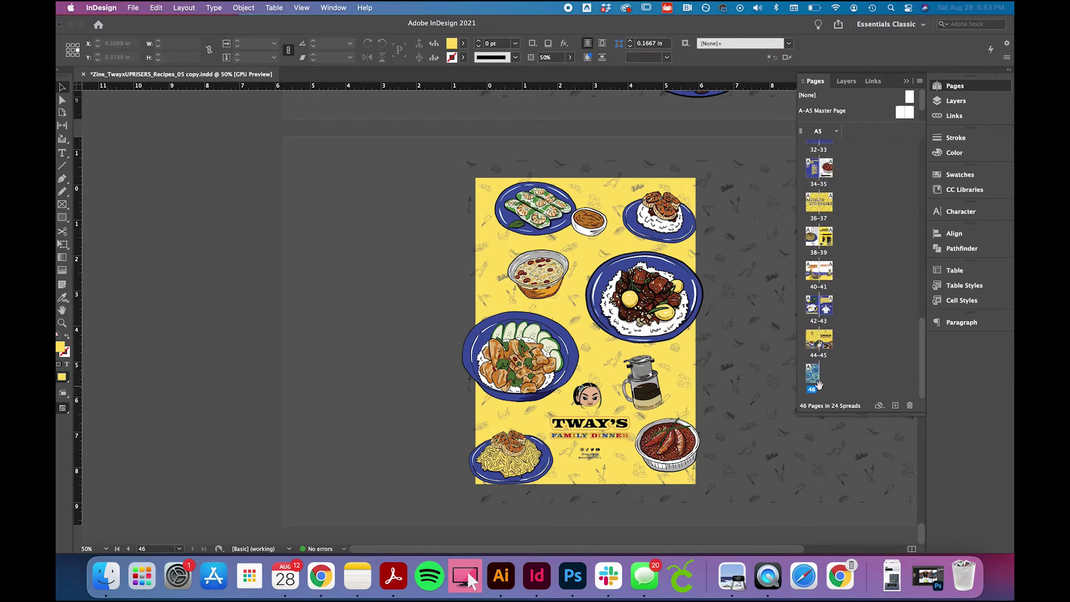
{"action": "scroll", "coordinate": [737, 377], "scroll_direction": "right", "scroll_amount": 1}
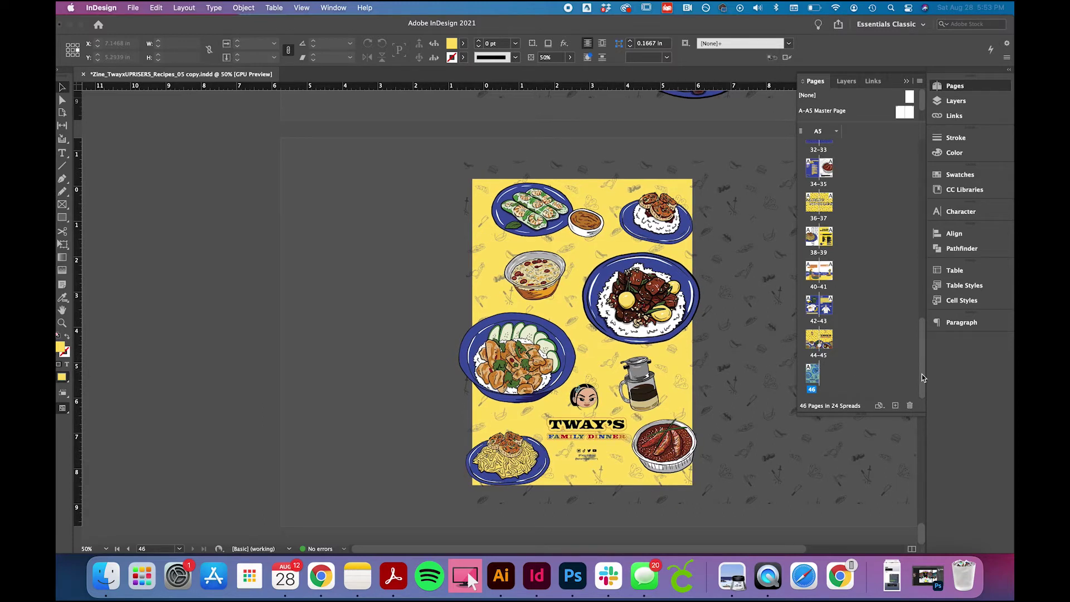
{"action": "left_click_drag", "start_coordinate": [922, 378], "coordinate": [919, 137]}
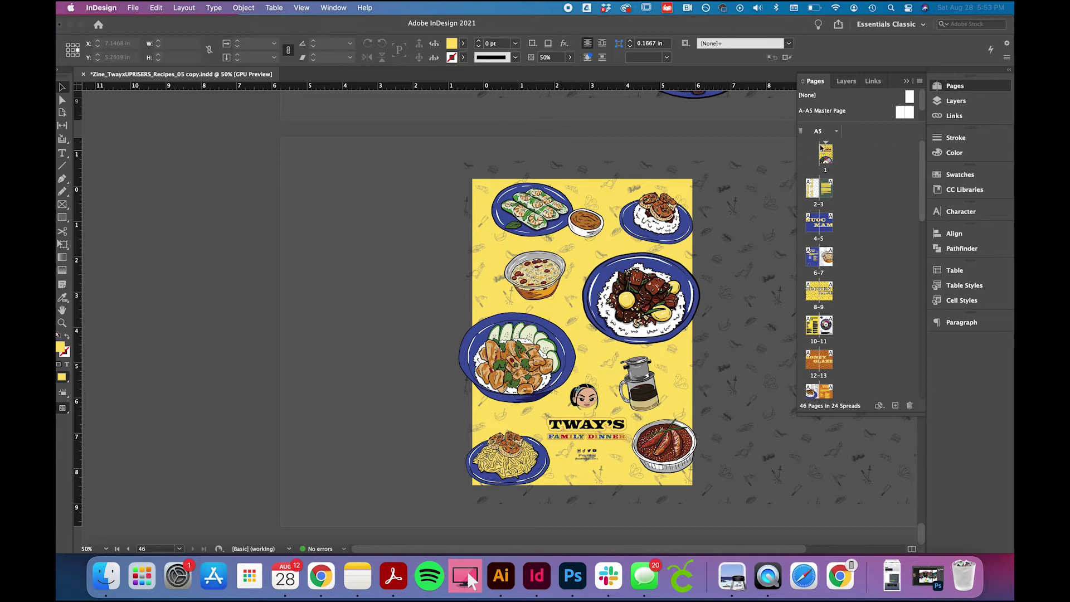
{"action": "left_click_drag", "start_coordinate": [827, 159], "coordinate": [910, 410]}
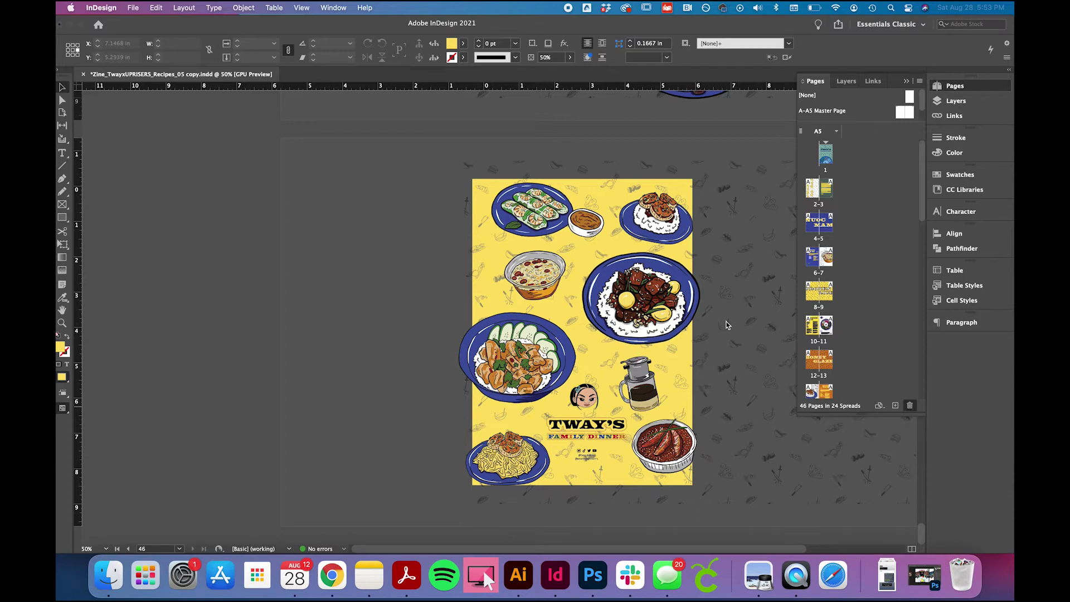
{"action": "left_click", "coordinate": [627, 332]}
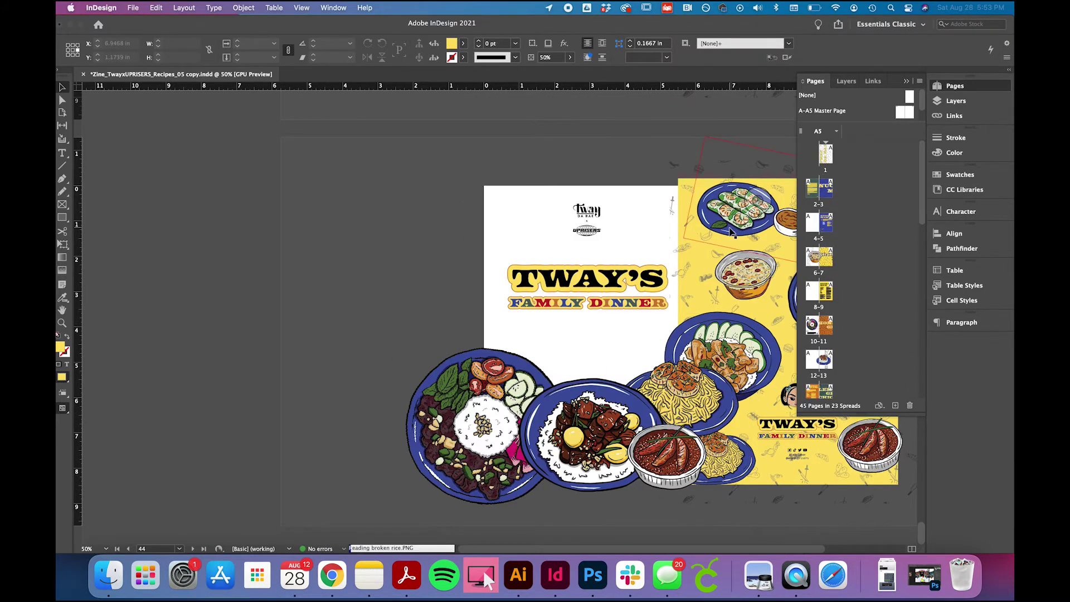
Step: Check page 1 and spread 2-3, then reverse the deletion with Edit > Undo Delete Spreads
{"action": "double_click", "coordinate": [825, 152]}
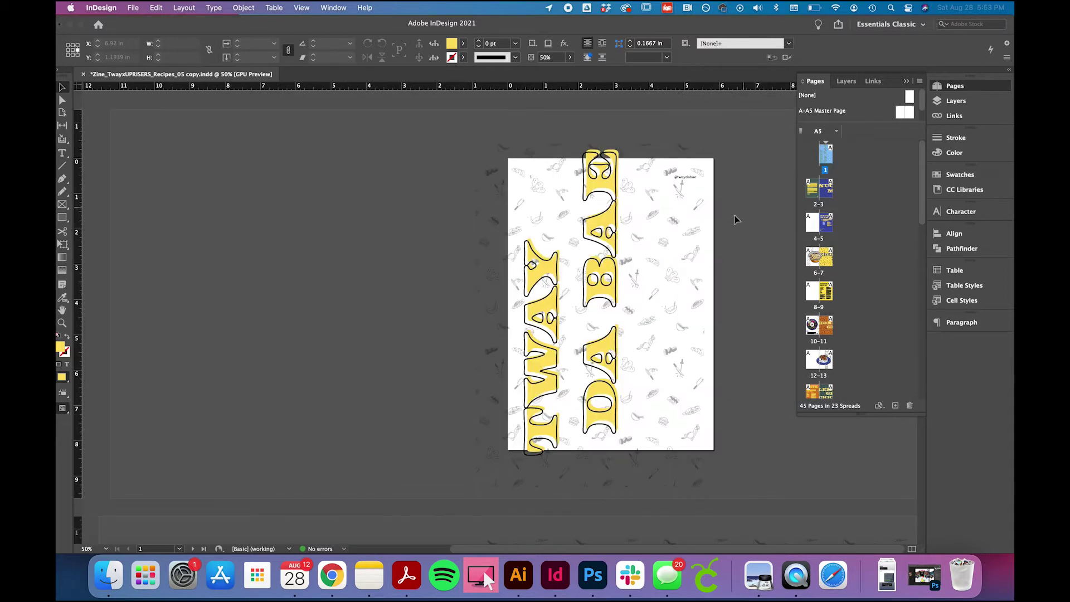
{"action": "double_click", "coordinate": [819, 189]}
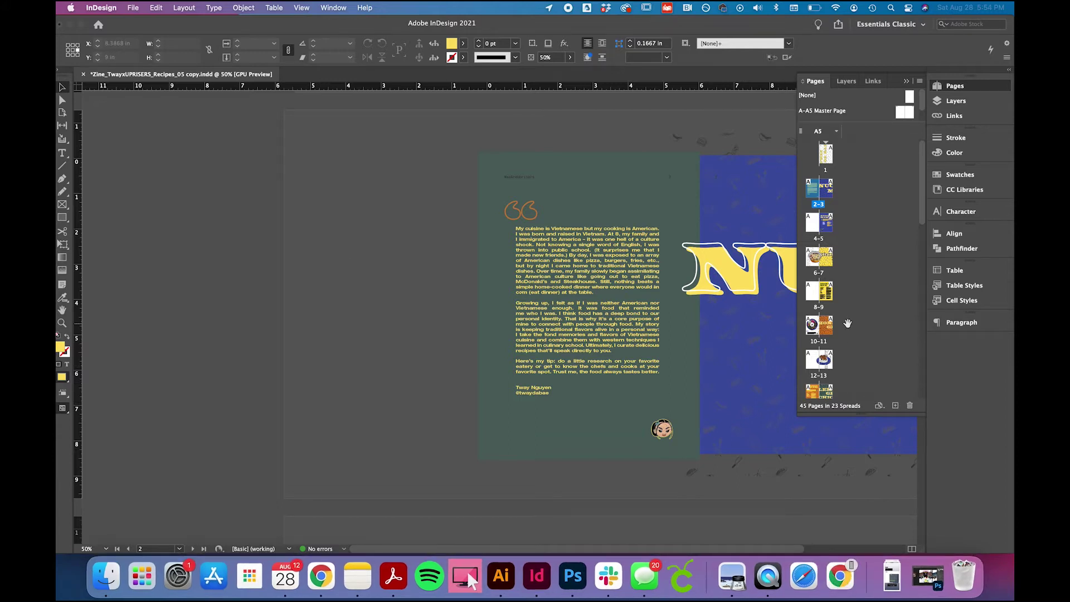
{"action": "left_click", "coordinate": [159, 8]}
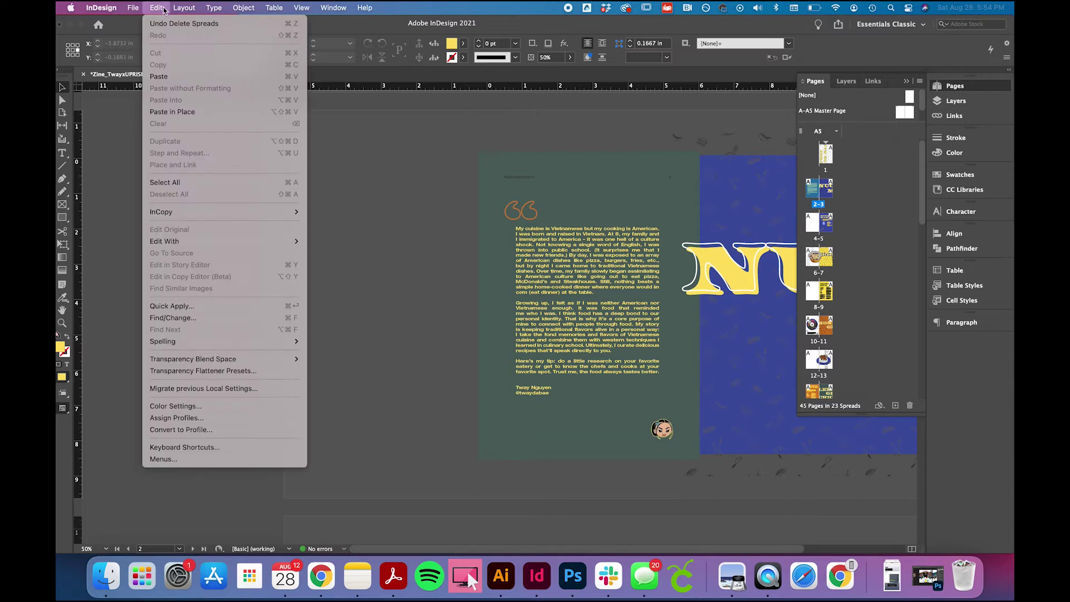
{"action": "left_click", "coordinate": [178, 23]}
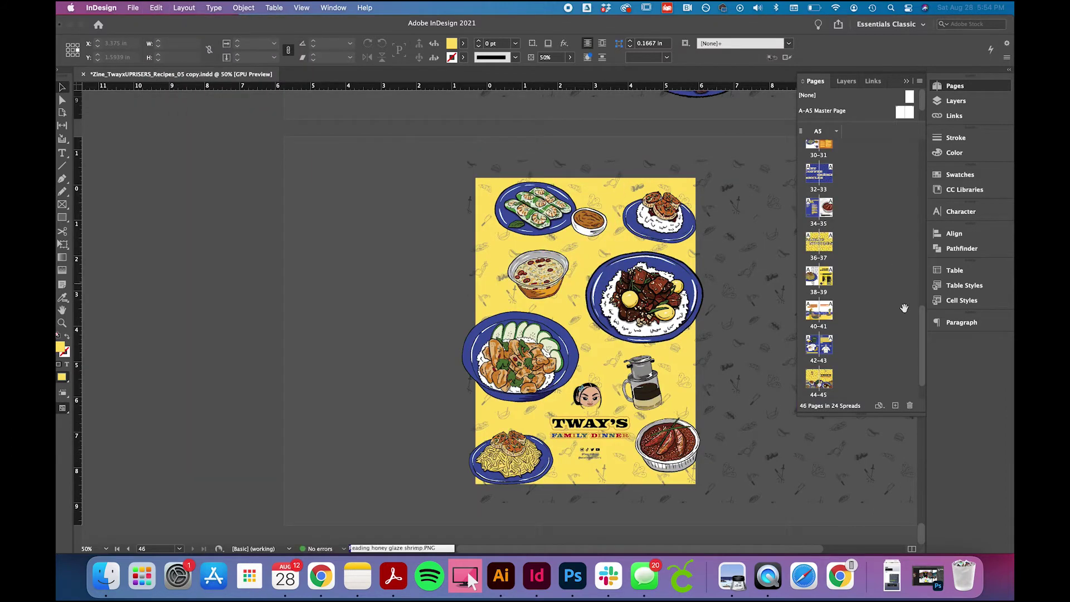
Step: Return to the page 1 cover and select the pattern frame on the left page
{"action": "left_click_drag", "start_coordinate": [922, 330], "coordinate": [922, 167]}
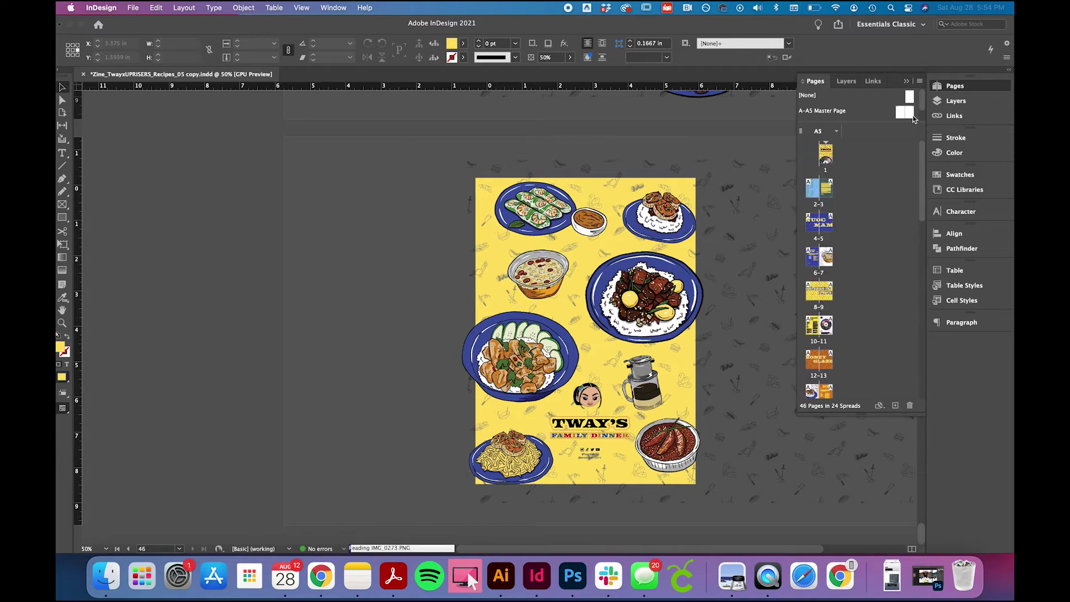
{"action": "double_click", "coordinate": [822, 161]}
{"action": "scroll", "coordinate": [690, 348], "scroll_direction": "down", "scroll_amount": 5}
{"action": "scroll", "coordinate": [690, 348], "scroll_direction": "down", "scroll_amount": 2}
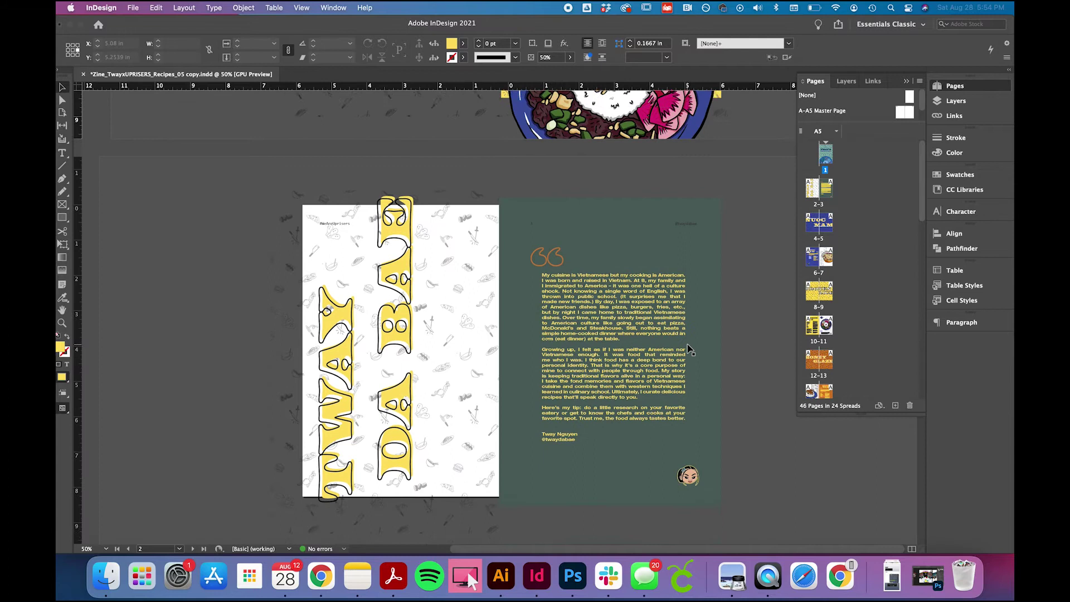
{"action": "left_click", "coordinate": [366, 210]}
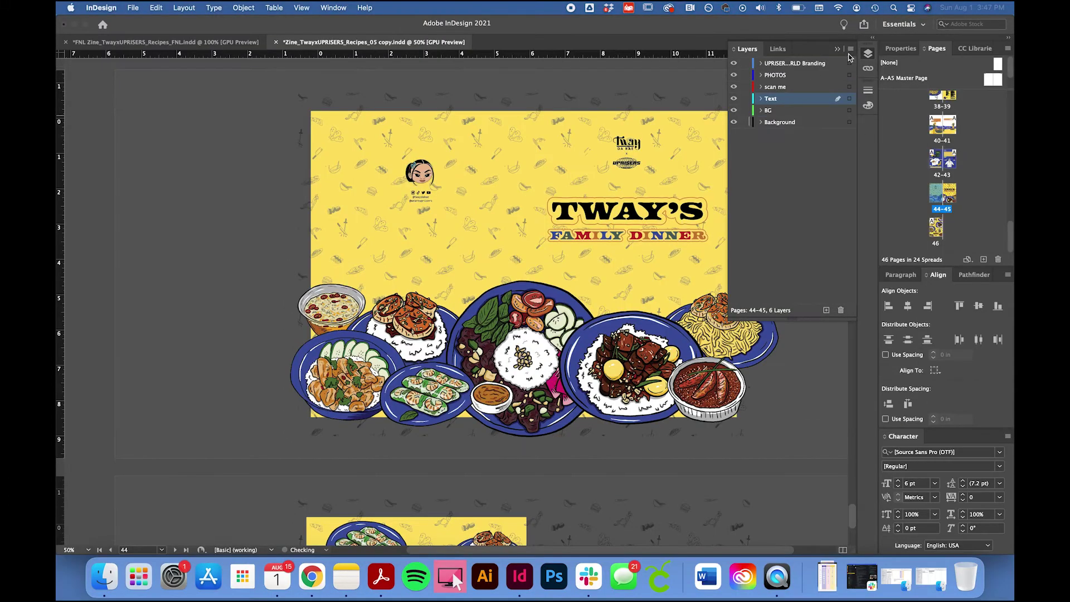
Step: Inspect the cover's food illustration and rotated centre-plate frames by selecting them
{"action": "left_click", "coordinate": [660, 106]}
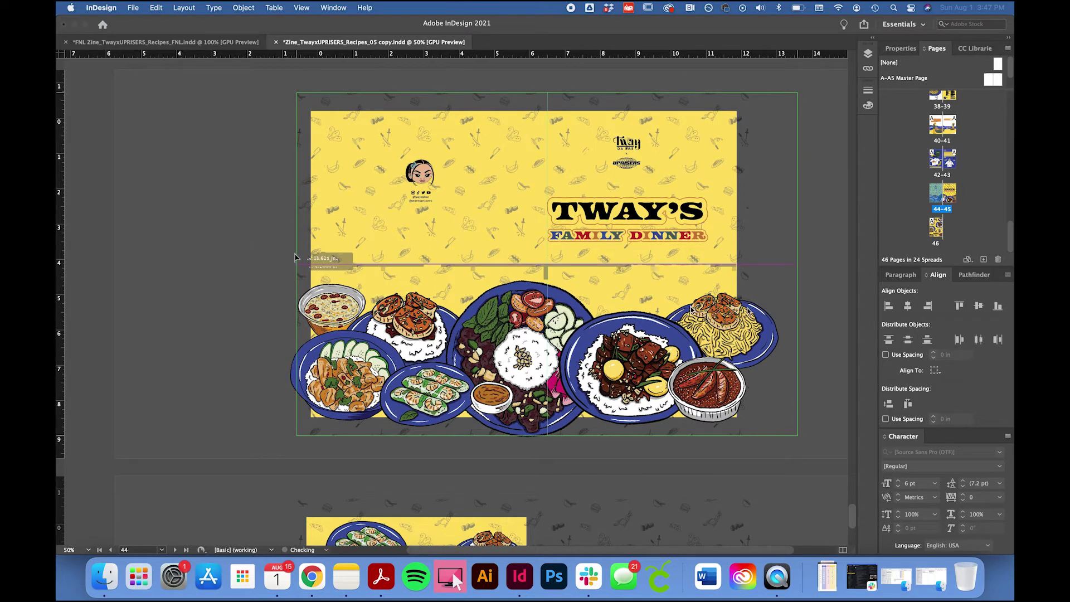
{"action": "left_click", "coordinate": [819, 283]}
{"action": "left_click", "coordinate": [535, 339]}
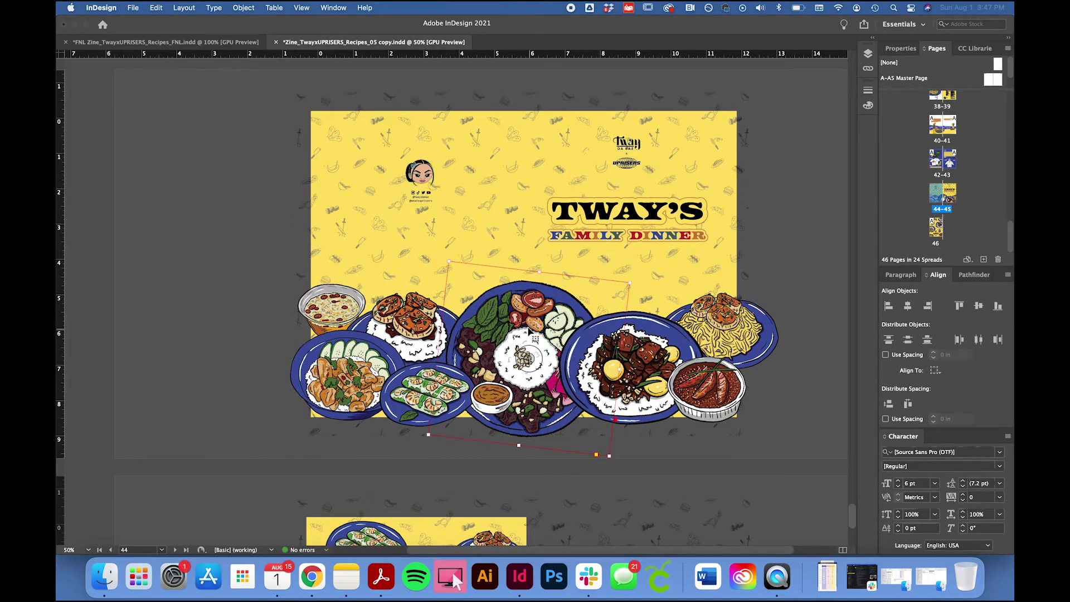
{"action": "left_click", "coordinate": [526, 119]}
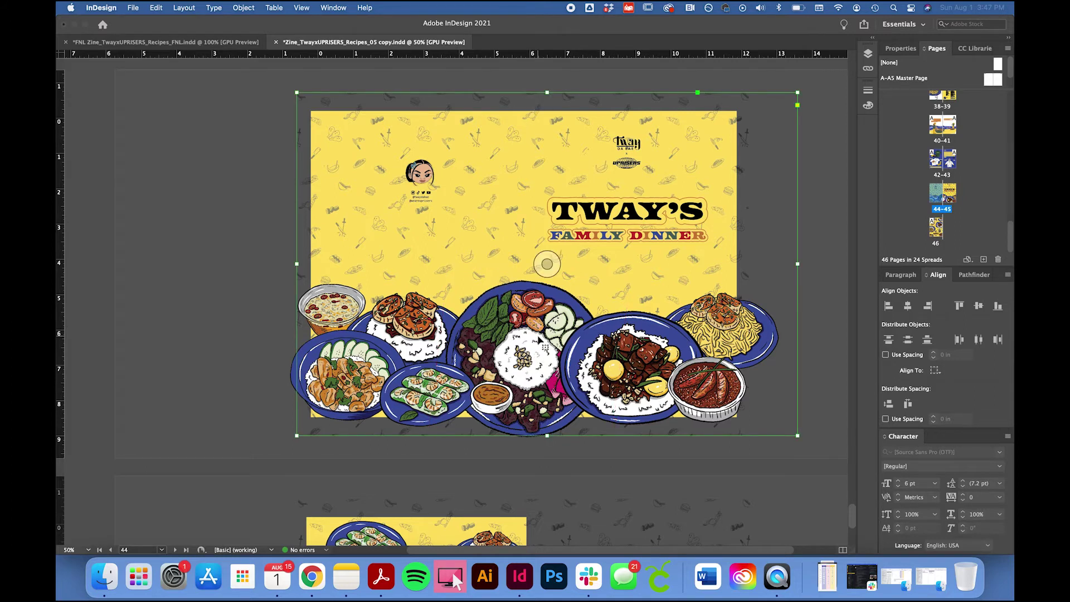
{"action": "left_click", "coordinate": [819, 240]}
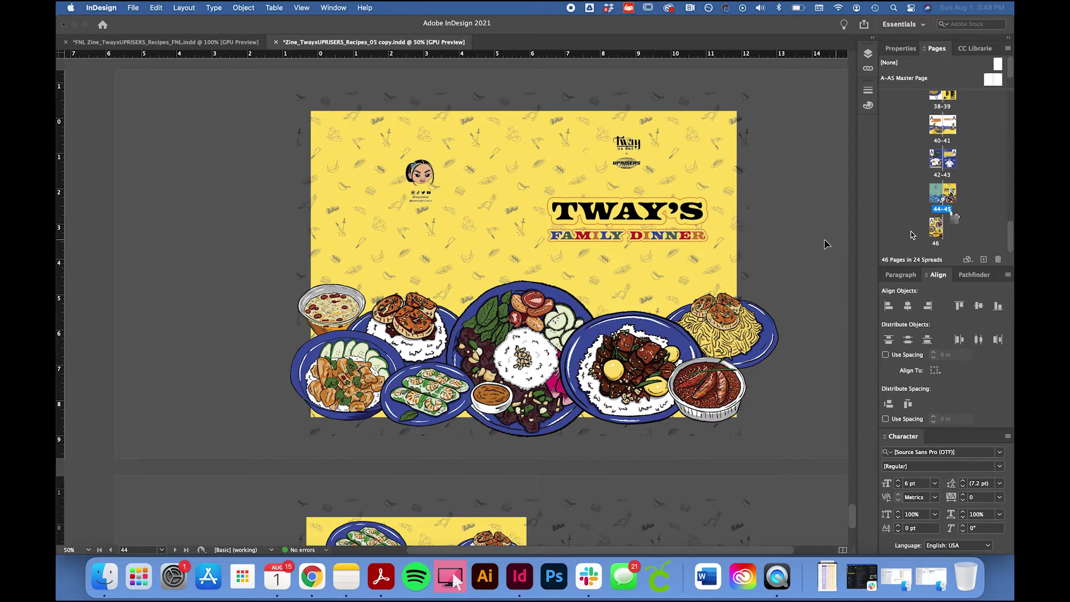
Step: Apply the [None] master to spread 44–45 and select that spread
{"action": "left_click_drag", "start_coordinate": [891, 62], "coordinate": [950, 193]}
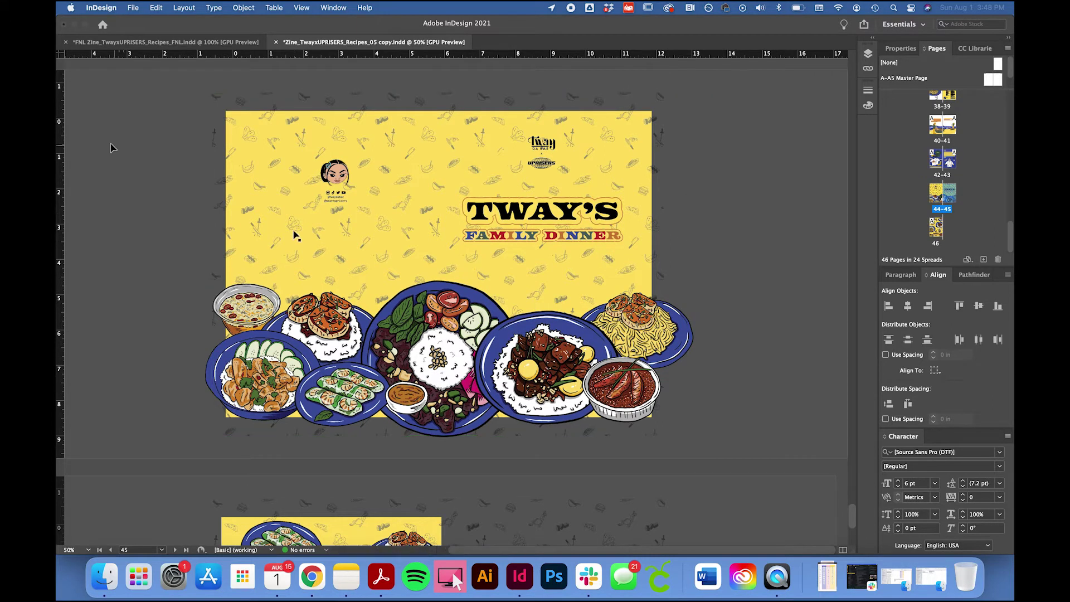
{"action": "scroll", "coordinate": [110, 148], "scroll_direction": "left", "scroll_amount": 2}
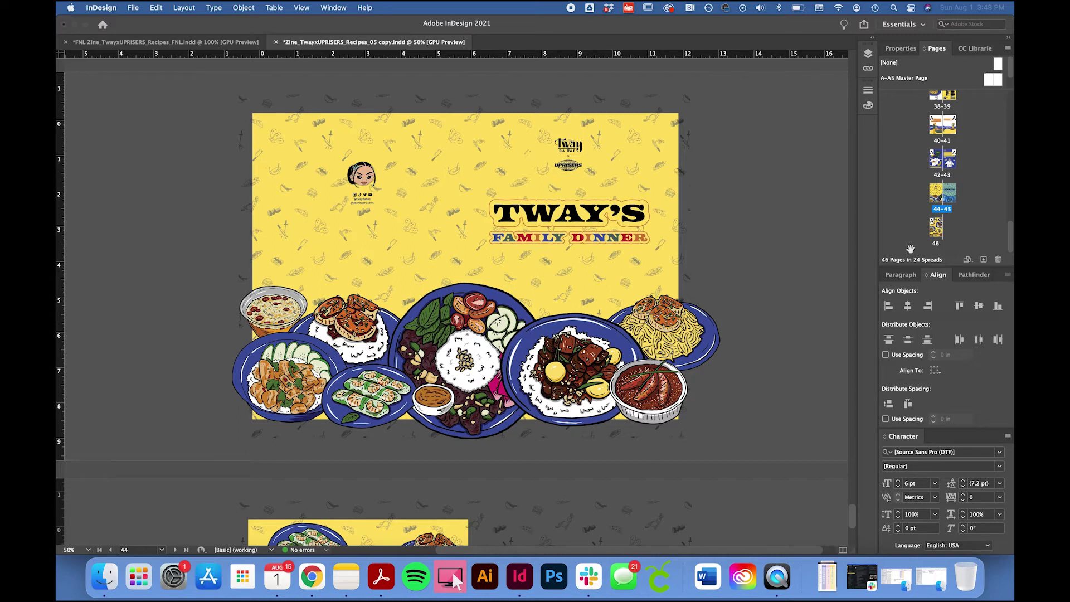
{"action": "left_click", "coordinate": [937, 195]}
{"action": "left_click_drag", "start_coordinate": [937, 195], "coordinate": [765, 274]}
{"action": "scroll", "coordinate": [766, 275], "scroll_direction": "up", "scroll_amount": 3}
{"action": "scroll", "coordinate": [653, 266], "scroll_direction": "up", "scroll_amount": 5}
{"action": "scroll", "coordinate": [652, 266], "scroll_direction": "right", "scroll_amount": 5}
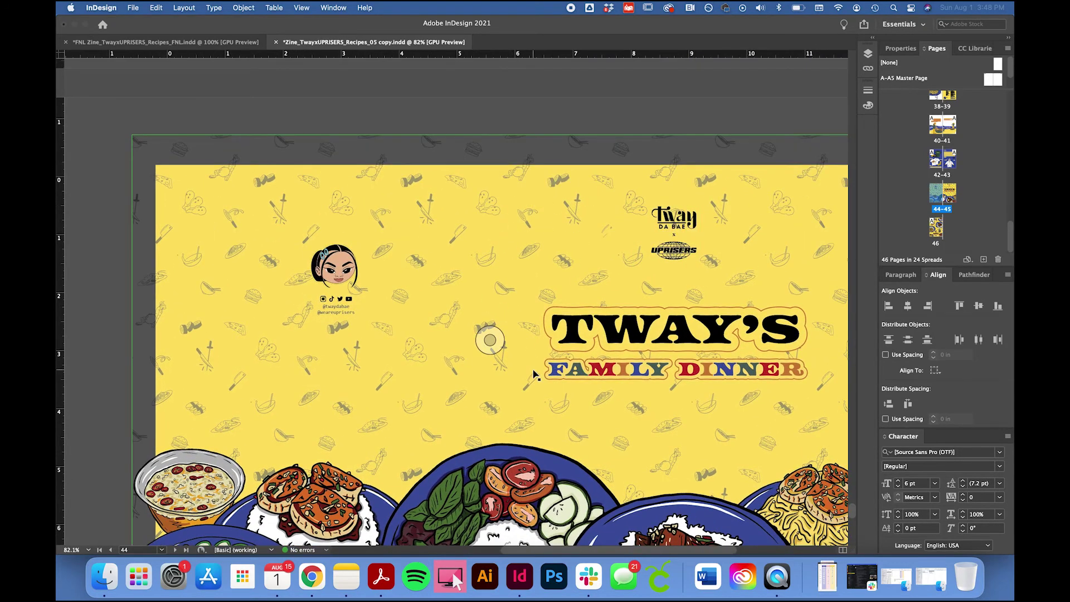
Step: Try shifting a plate picture within its frame, then undo it and deselect
{"action": "scroll", "coordinate": [535, 373], "scroll_direction": "down", "scroll_amount": 8}
{"action": "scroll", "coordinate": [535, 373], "scroll_direction": "right", "scroll_amount": 2}
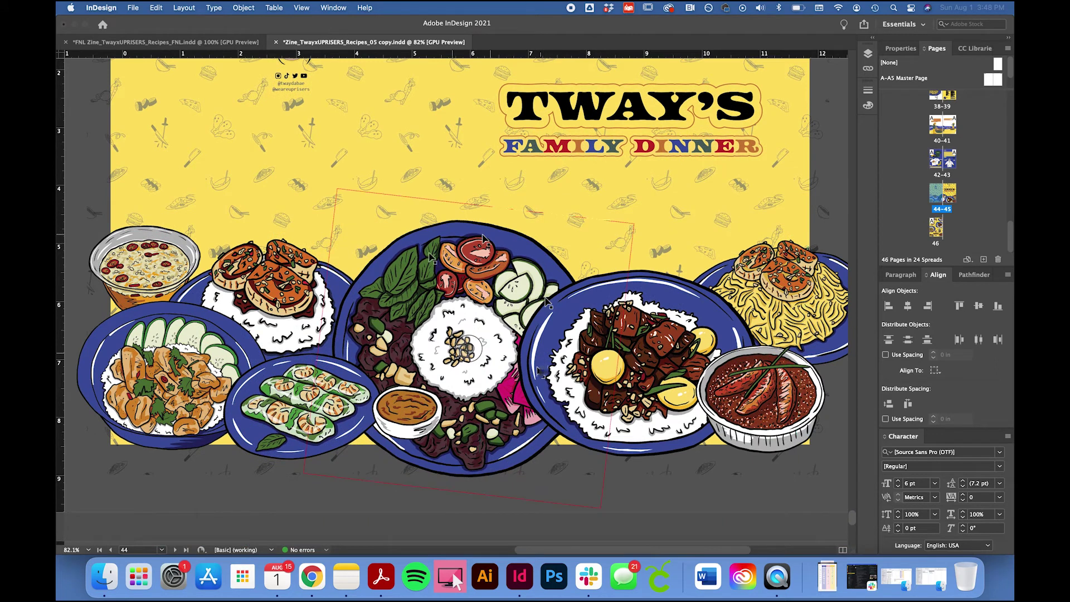
{"action": "left_click", "coordinate": [446, 420]}
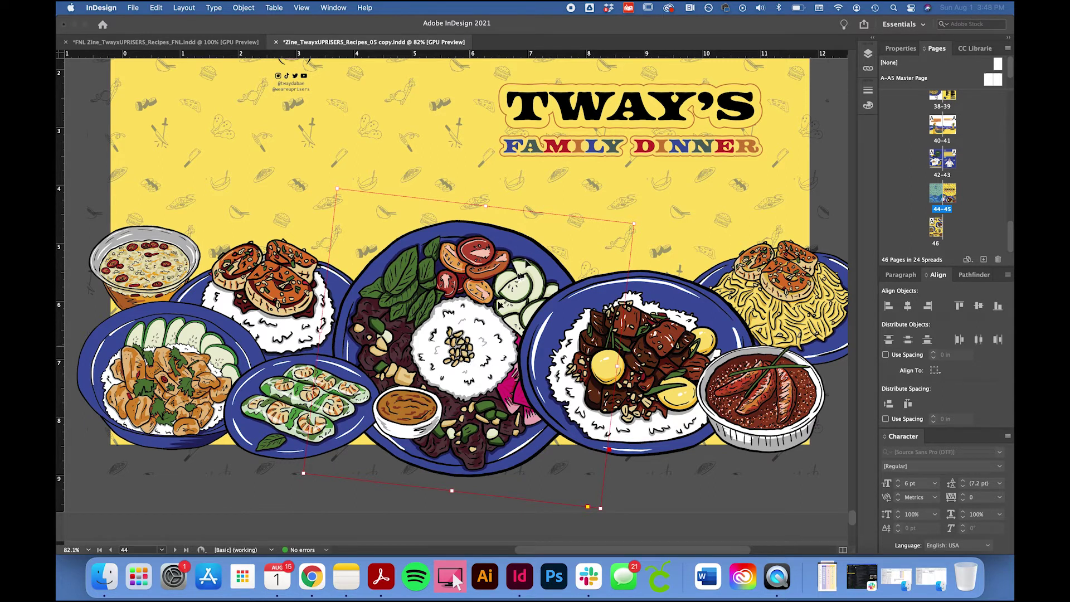
{"action": "left_click_drag", "start_coordinate": [418, 413], "coordinate": [473, 327]}
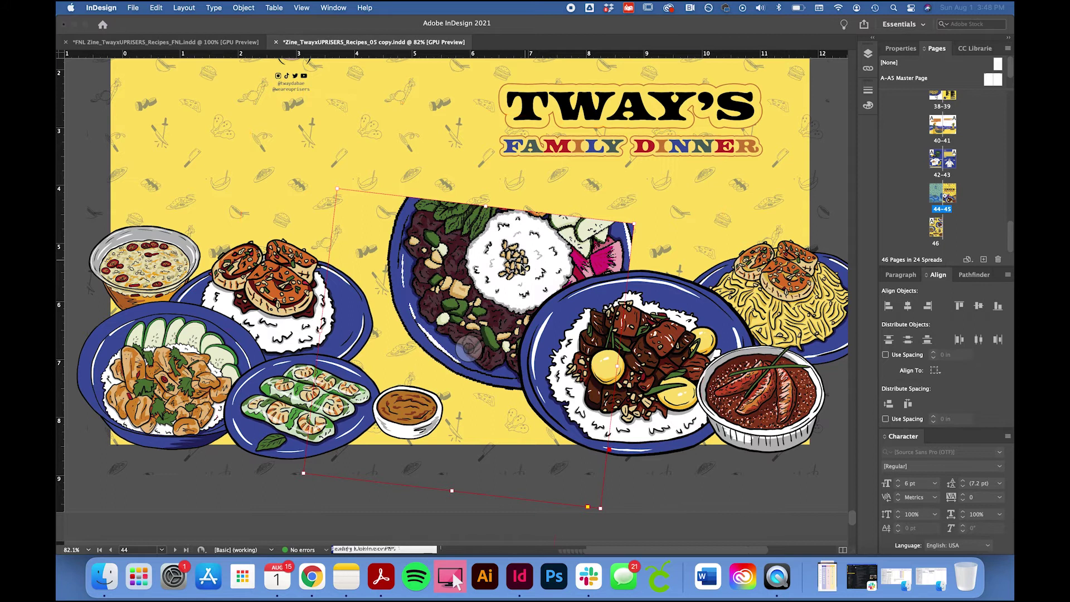
{"action": "key", "text": "cmd+z"}
{"action": "key", "text": "cmd+shift+z"}
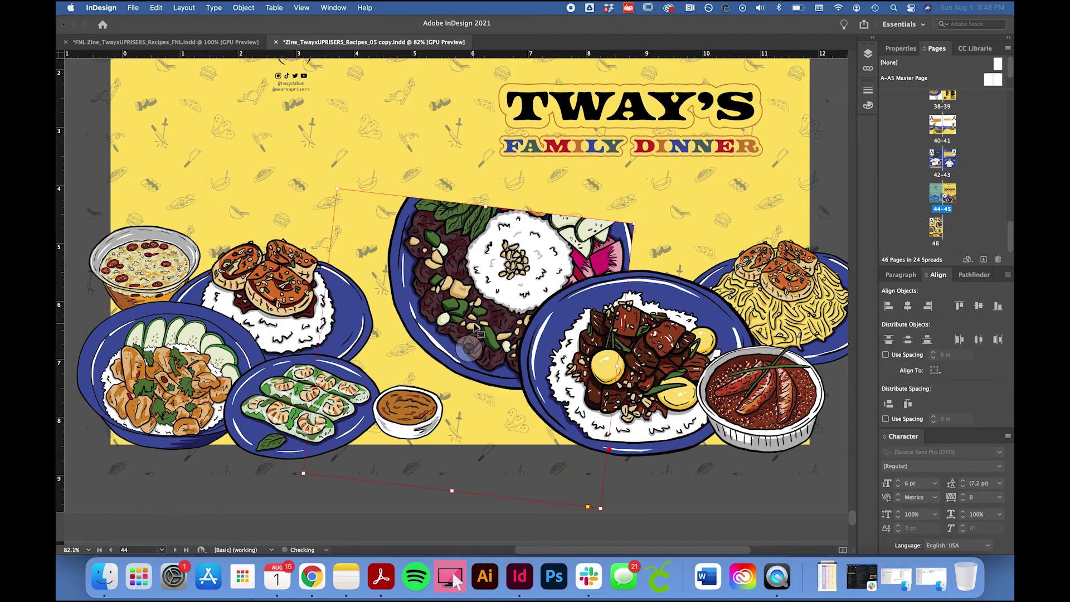
{"action": "key", "text": "cmd+z"}
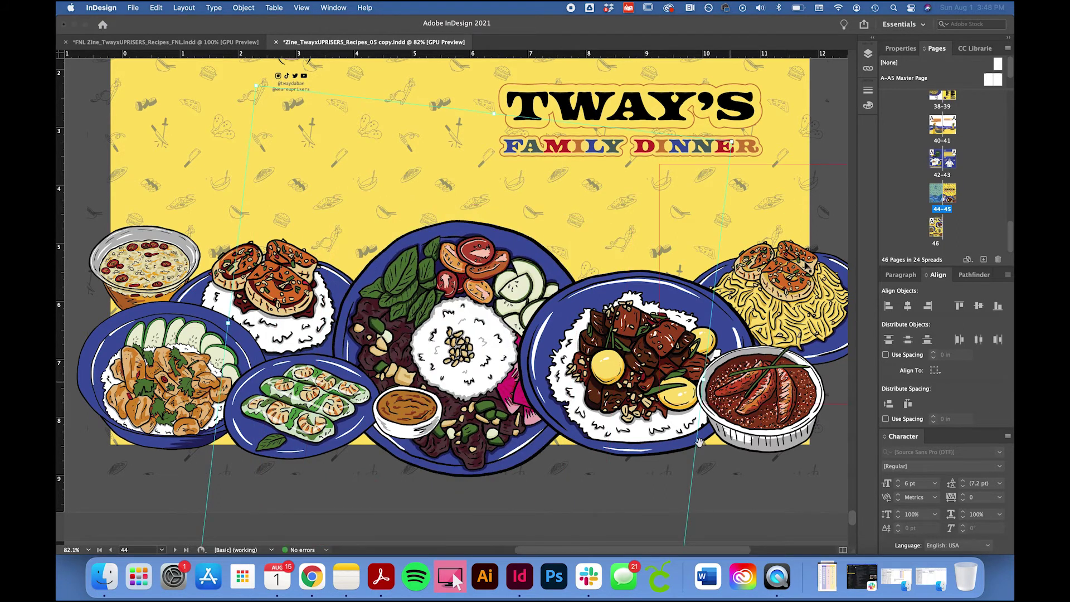
{"action": "left_click", "coordinate": [405, 509]}
Step: Bring the centre rice-and-greens plate in front of the beef plate and reposition it
{"action": "left_click", "coordinate": [478, 244]}
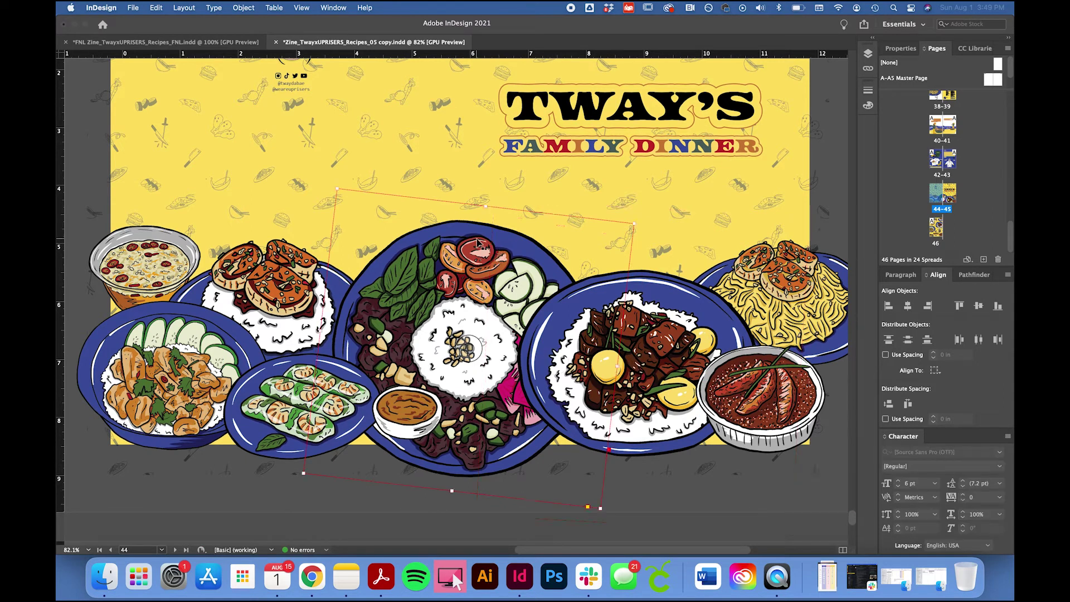
{"action": "key", "text": "super+alt+shift+e"}
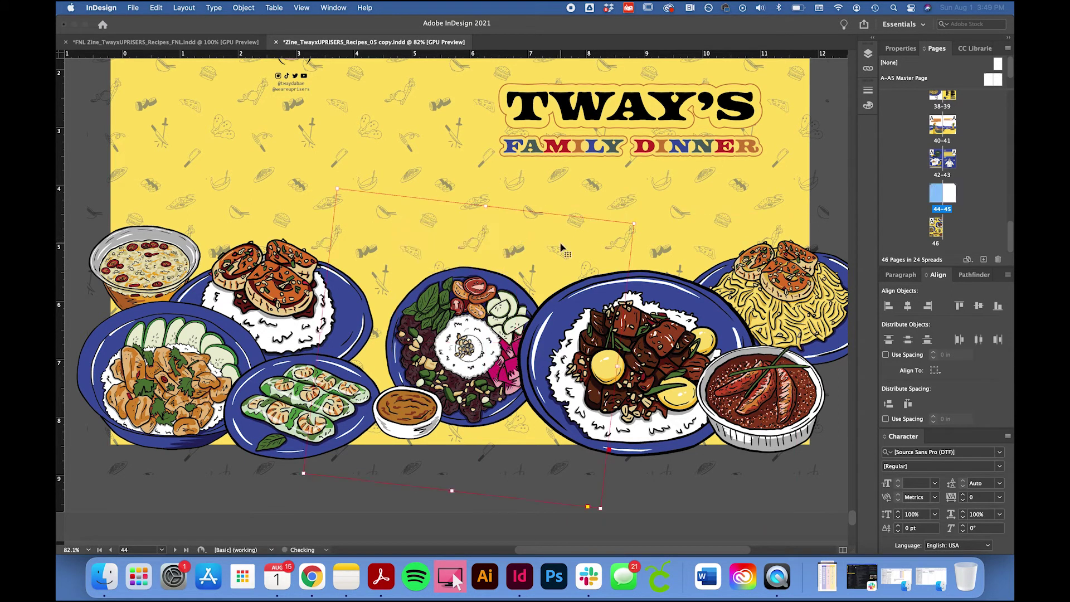
{"action": "key", "text": "super+z"}
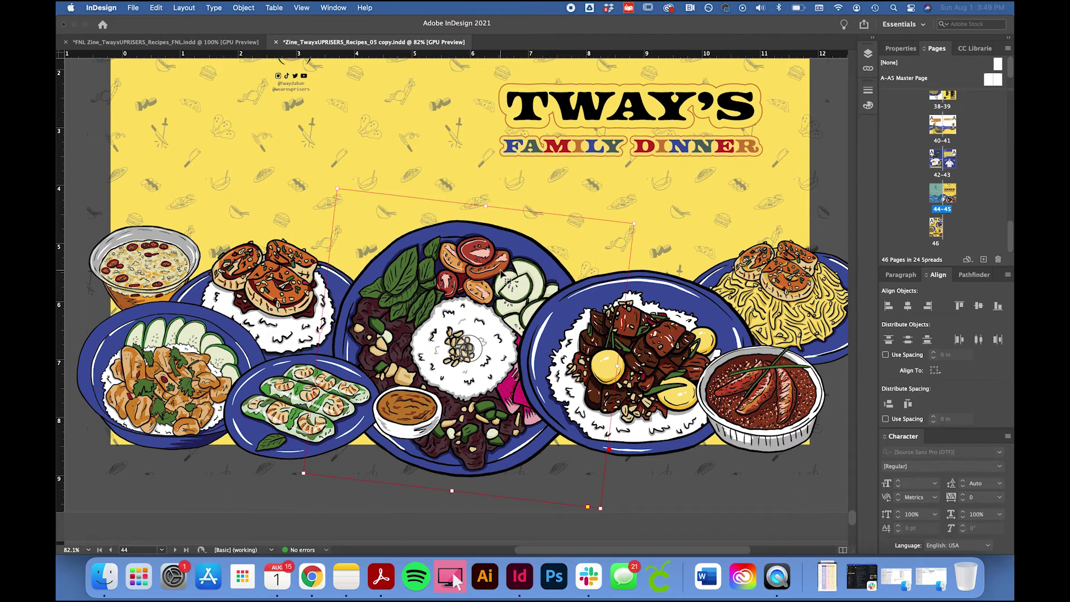
{"action": "key", "text": "super+shift+bracketright"}
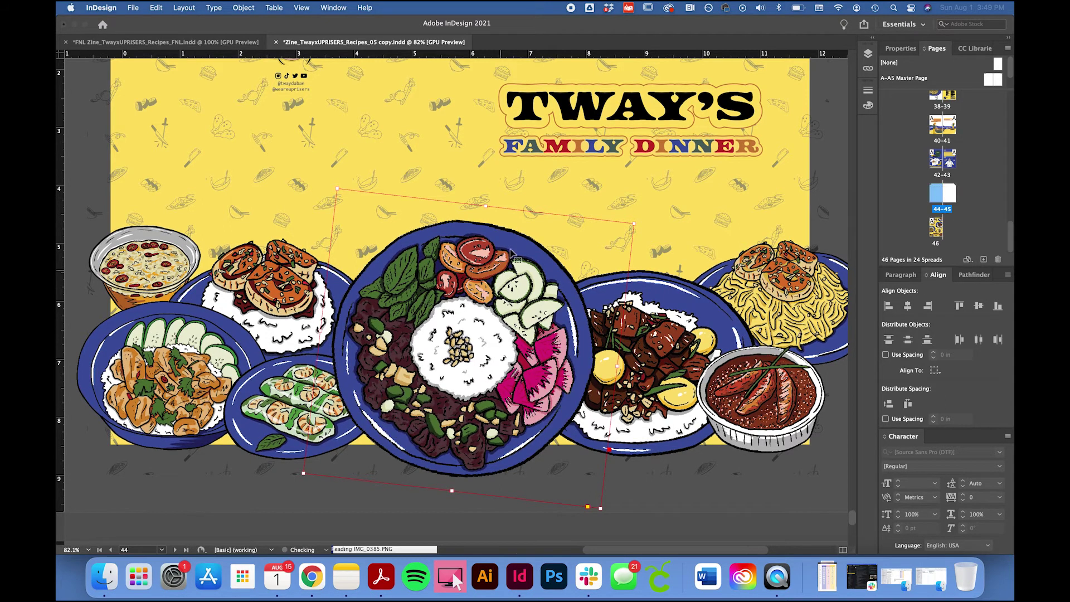
{"action": "mouse_move", "coordinate": [505, 273]}
{"action": "left_mouse_down"}
{"action": "mouse_move", "coordinate": [619, 213]}
{"action": "mouse_move", "coordinate": [622, 186]}
{"action": "mouse_move", "coordinate": [674, 187]}
{"action": "left_mouse_up"}
{"action": "left_click_drag", "start_coordinate": [722, 245], "coordinate": [533, 322]}
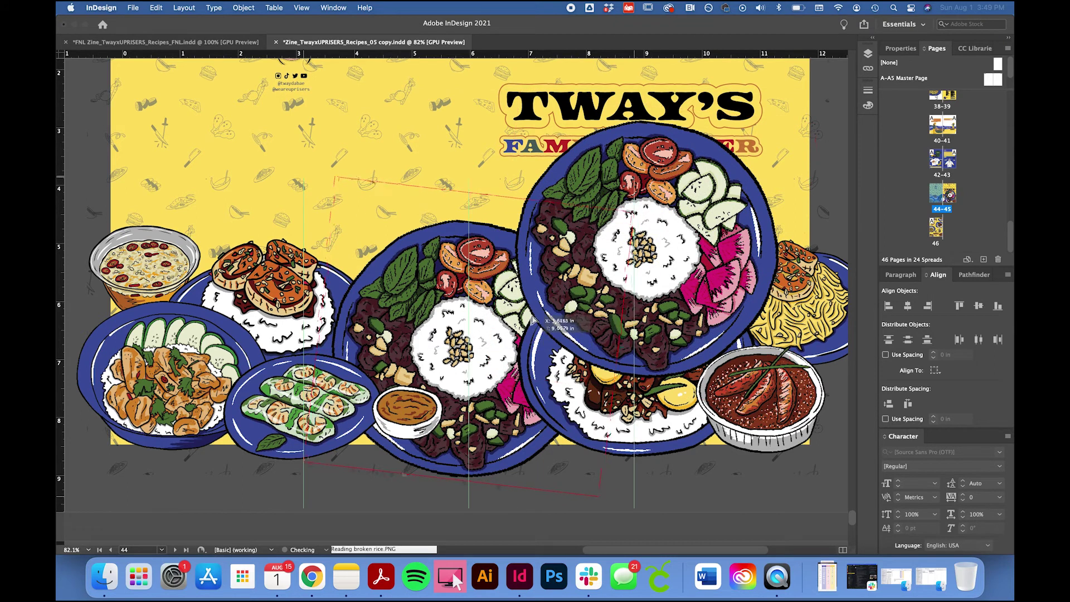
Step: Nudge the centre plate slightly up-left into its final position, keeping its frame width
{"action": "scroll", "coordinate": [539, 321], "scroll_direction": "up", "scroll_amount": 3}
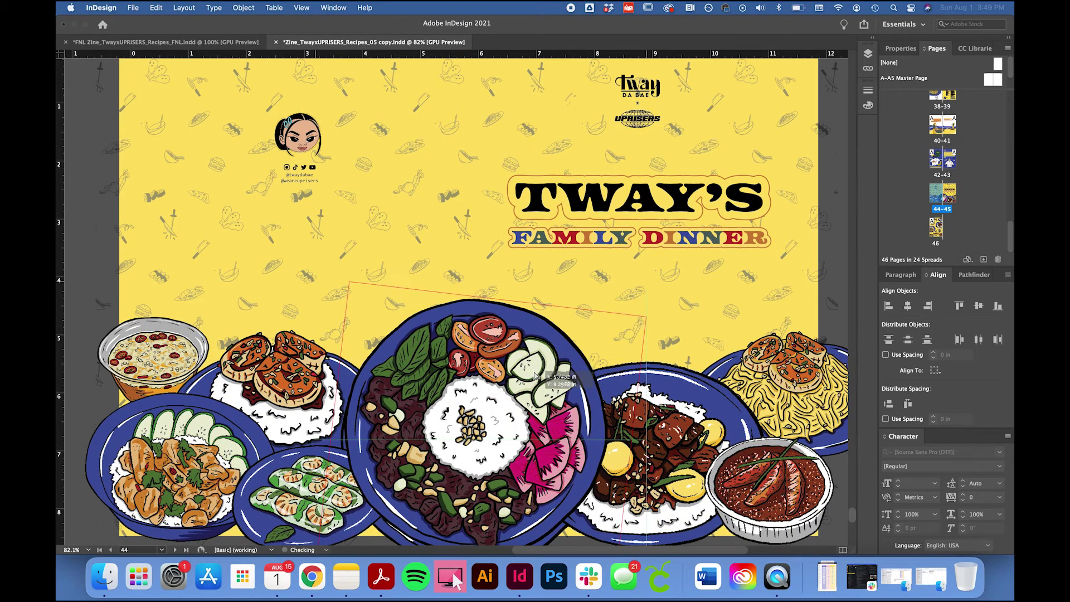
{"action": "scroll", "coordinate": [536, 378], "scroll_direction": "down", "scroll_amount": 3}
{"action": "scroll", "coordinate": [536, 378], "scroll_direction": "left", "scroll_amount": 1}
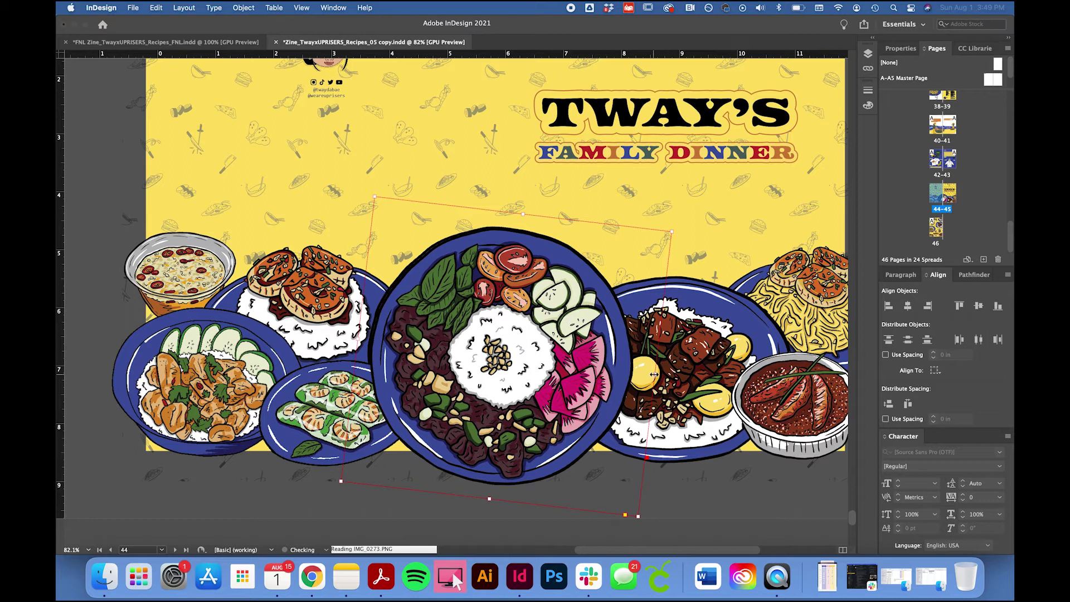
{"action": "left_click_drag", "start_coordinate": [654, 374], "coordinate": [493, 368]}
{"action": "key", "text": "super+z"}
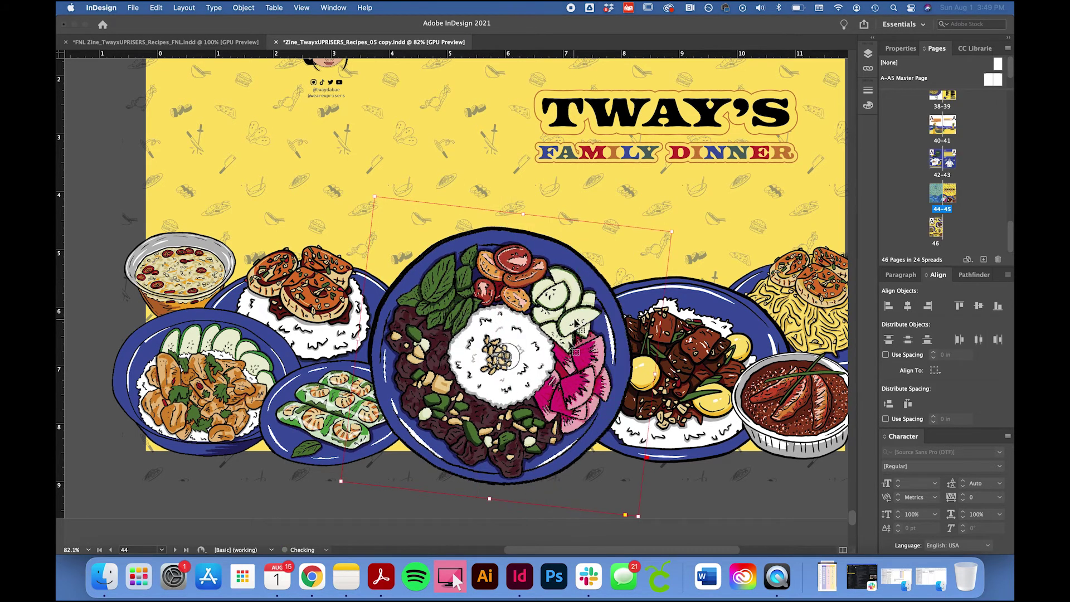
{"action": "left_click_drag", "start_coordinate": [578, 324], "coordinate": [576, 322]}
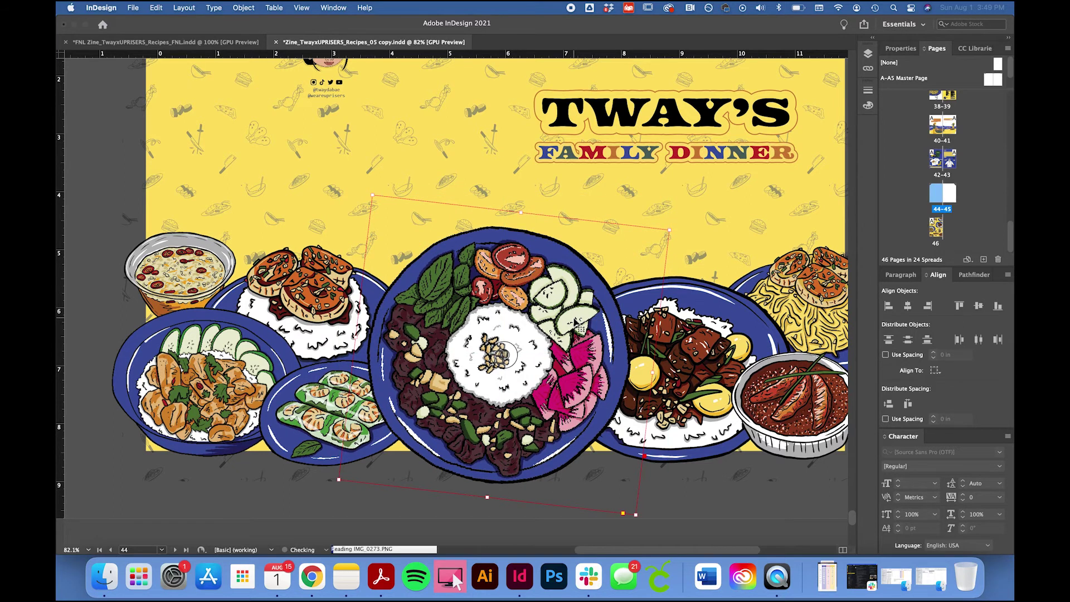
{"action": "scroll", "coordinate": [578, 324], "scroll_direction": "up", "scroll_amount": 5}
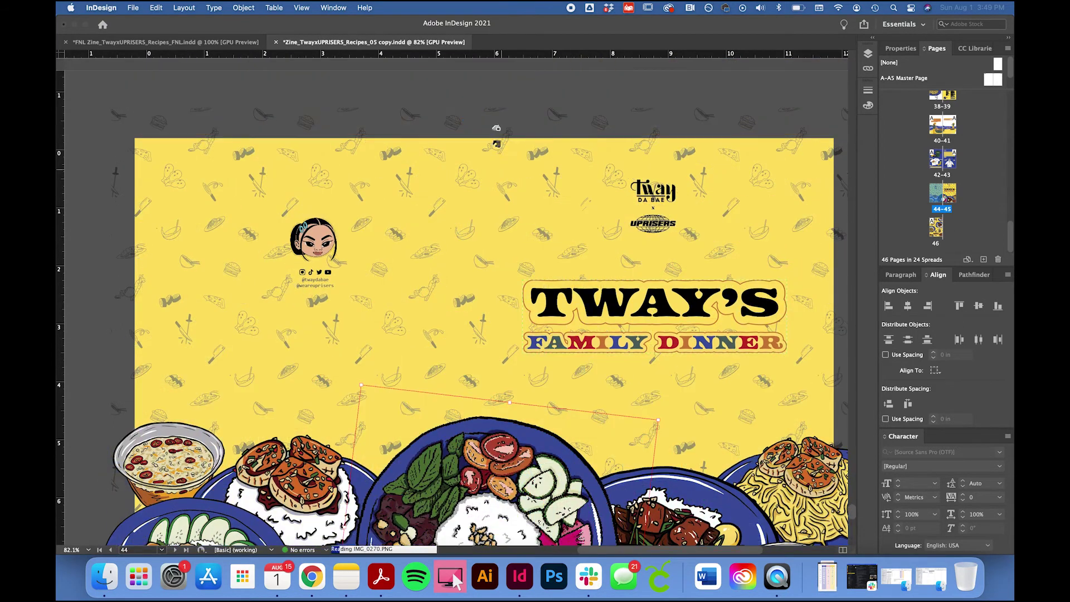
{"action": "left_click", "coordinate": [495, 127]}
{"action": "left_click", "coordinate": [220, 42]}
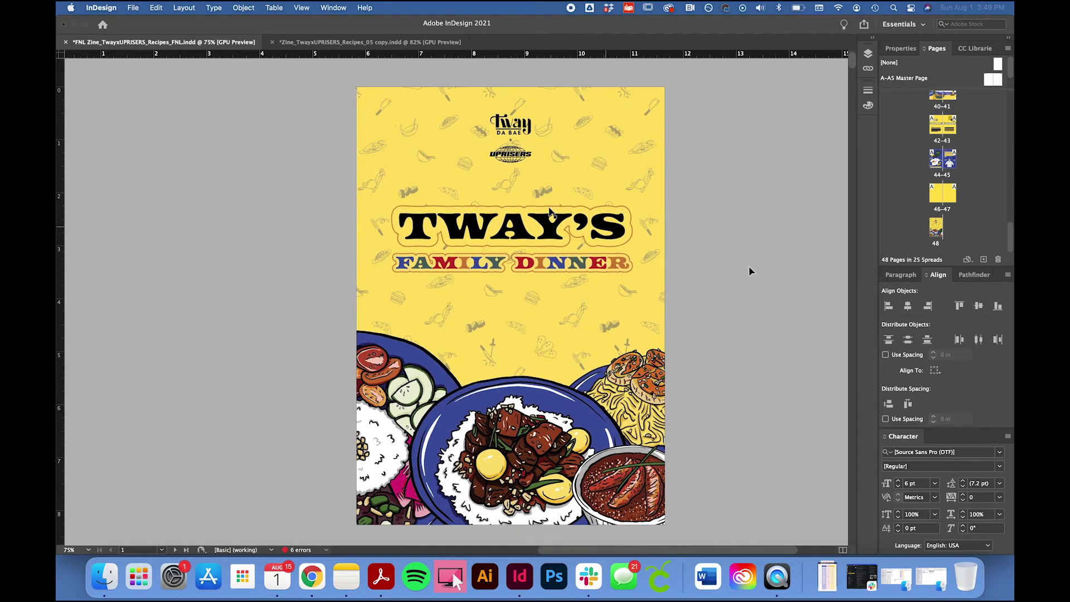
{"action": "key", "text": "w"}
{"action": "scroll", "coordinate": [314, 328], "scroll_direction": "down", "scroll_amount": 5}
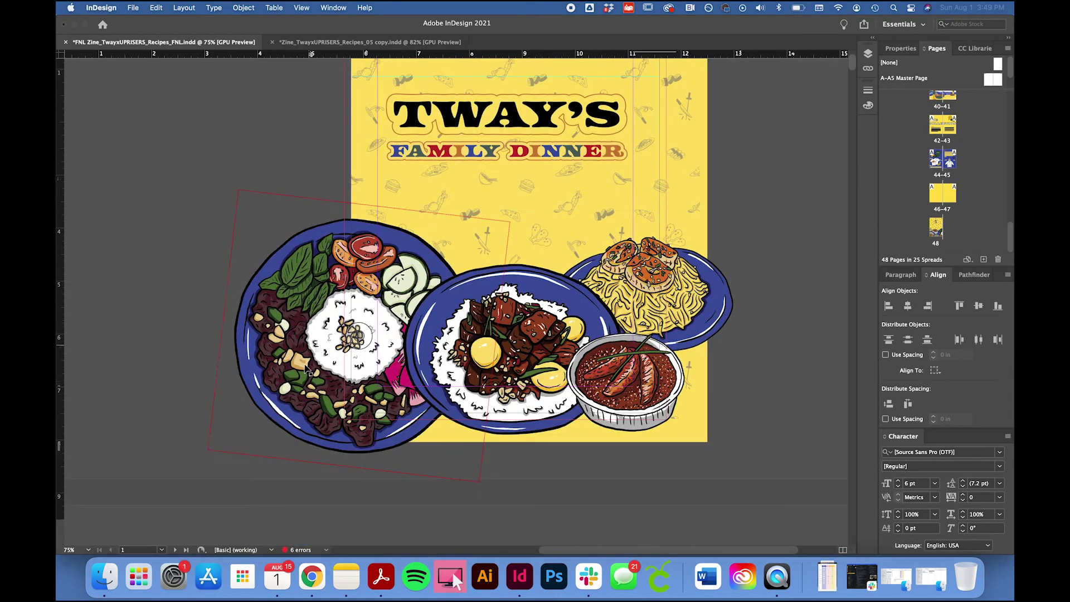
{"action": "left_click", "coordinate": [301, 337]}
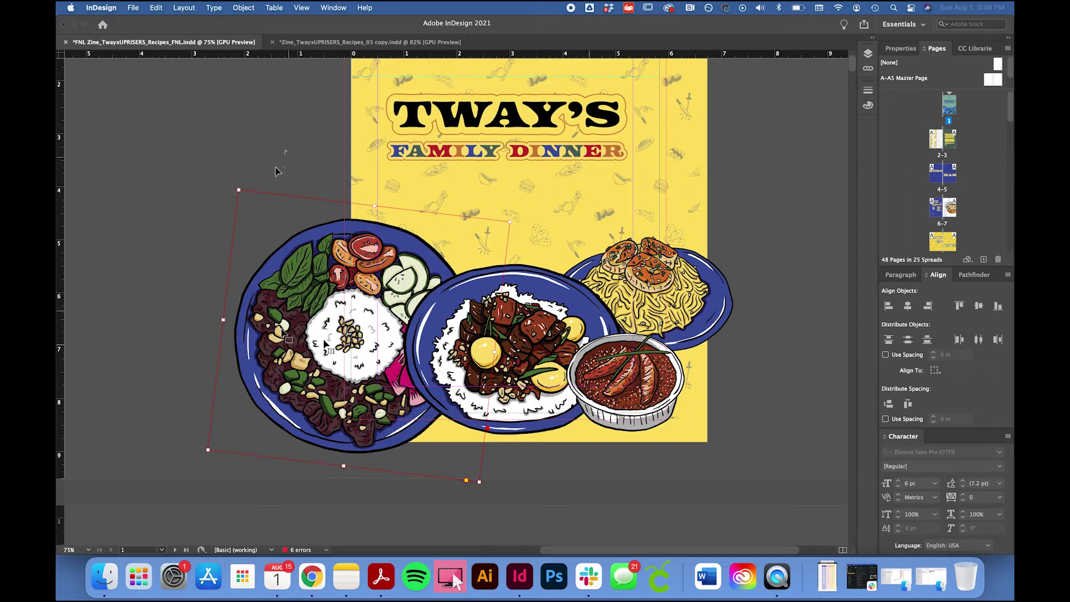
{"action": "left_click", "coordinate": [289, 149]}
{"action": "scroll", "coordinate": [290, 149], "scroll_direction": "up", "scroll_amount": 7}
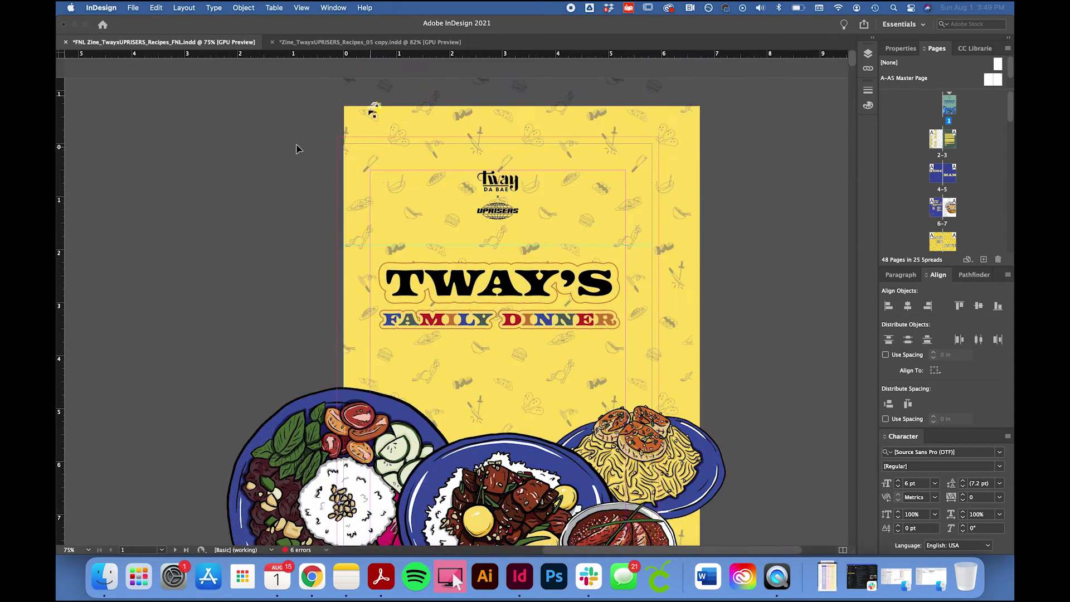
{"action": "left_click", "coordinate": [373, 110]}
{"action": "left_click_drag", "start_coordinate": [344, 329], "coordinate": [207, 331]}
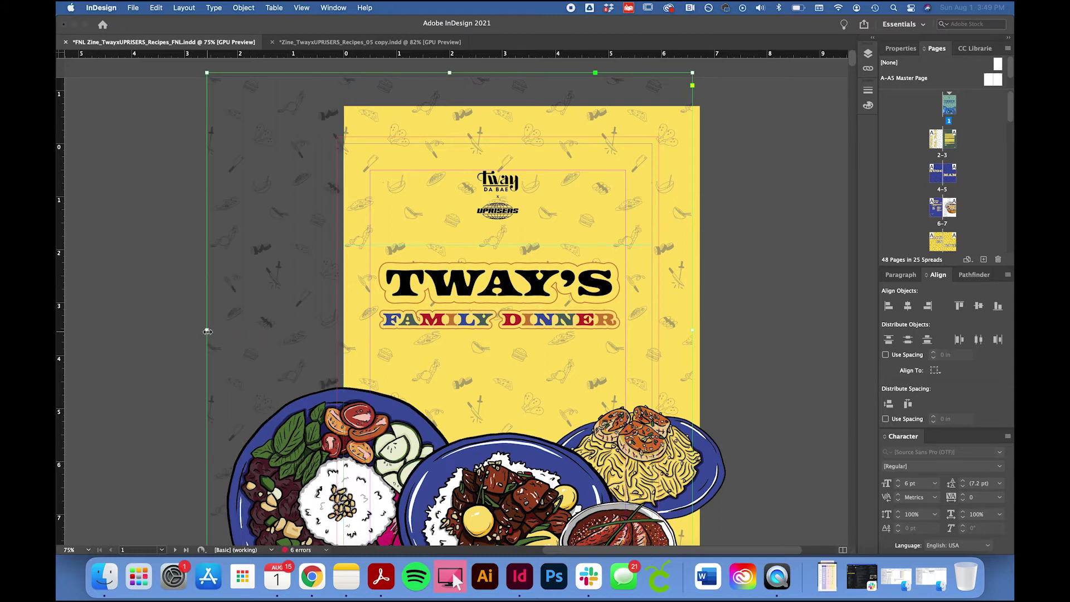
{"action": "left_click_drag", "start_coordinate": [207, 332], "coordinate": [343, 330]}
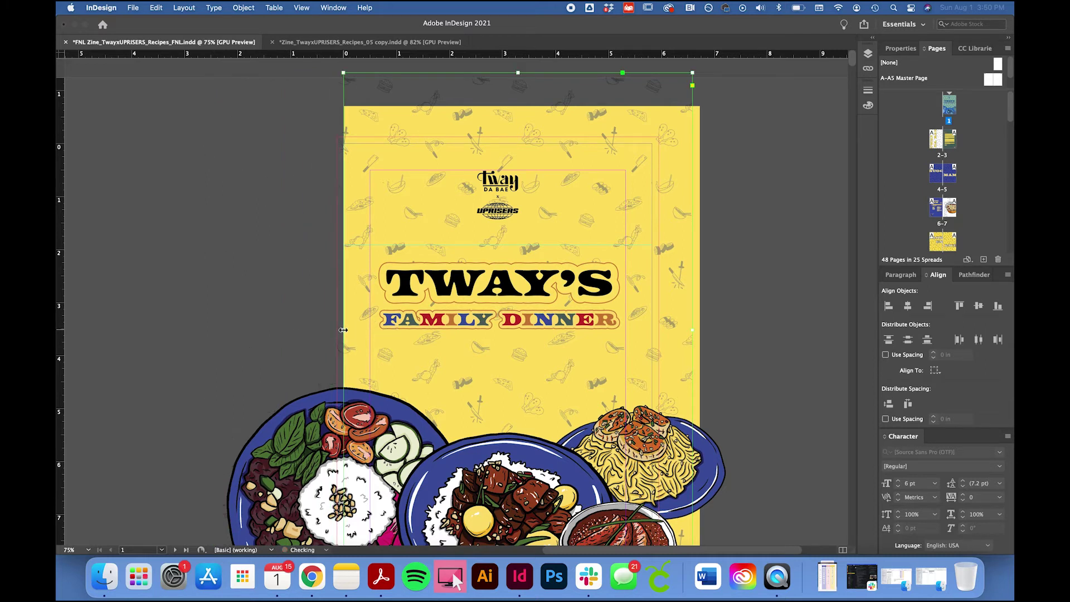
{"action": "left_click", "coordinate": [298, 314]}
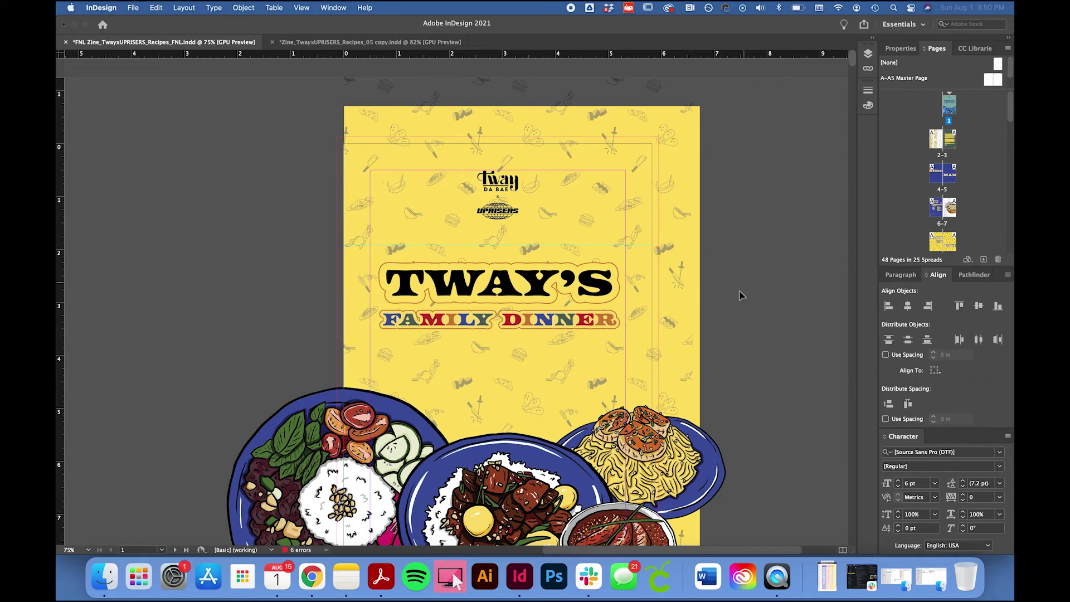
{"action": "scroll", "coordinate": [727, 319], "scroll_direction": "down", "scroll_amount": 5}
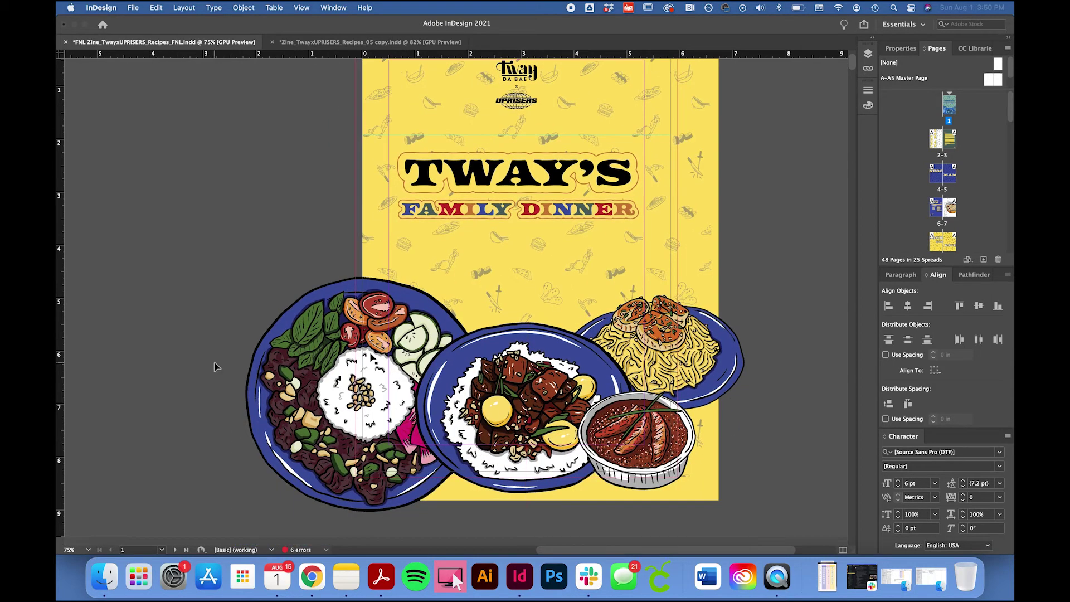
Step: Bring the left plate in front of the middle plate, then scroll Pages to page 48
{"action": "left_click", "coordinate": [284, 359]}
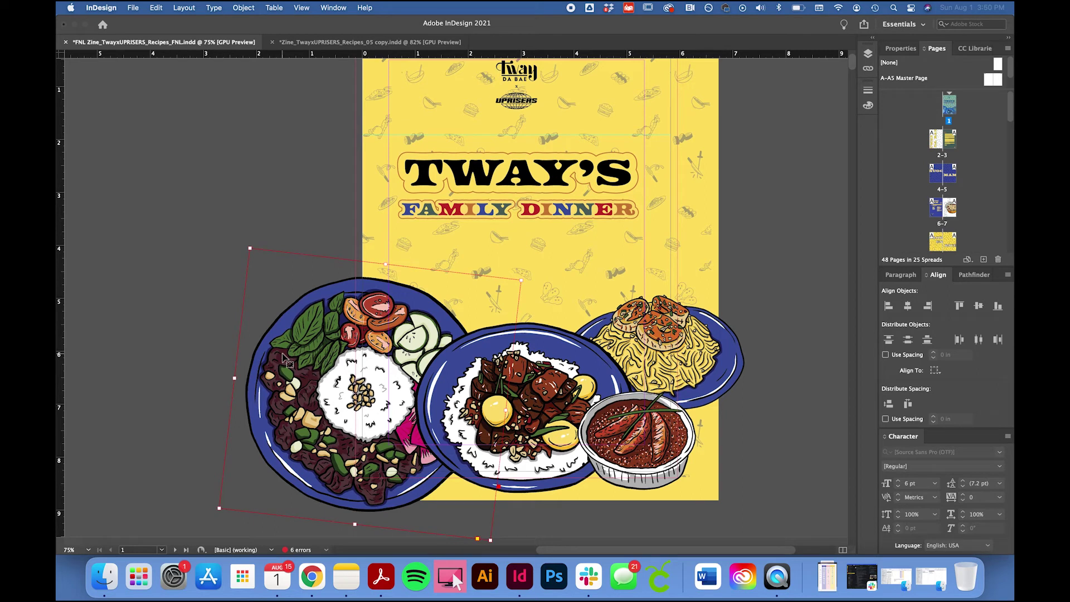
{"action": "key", "text": "super+shift+bracketright"}
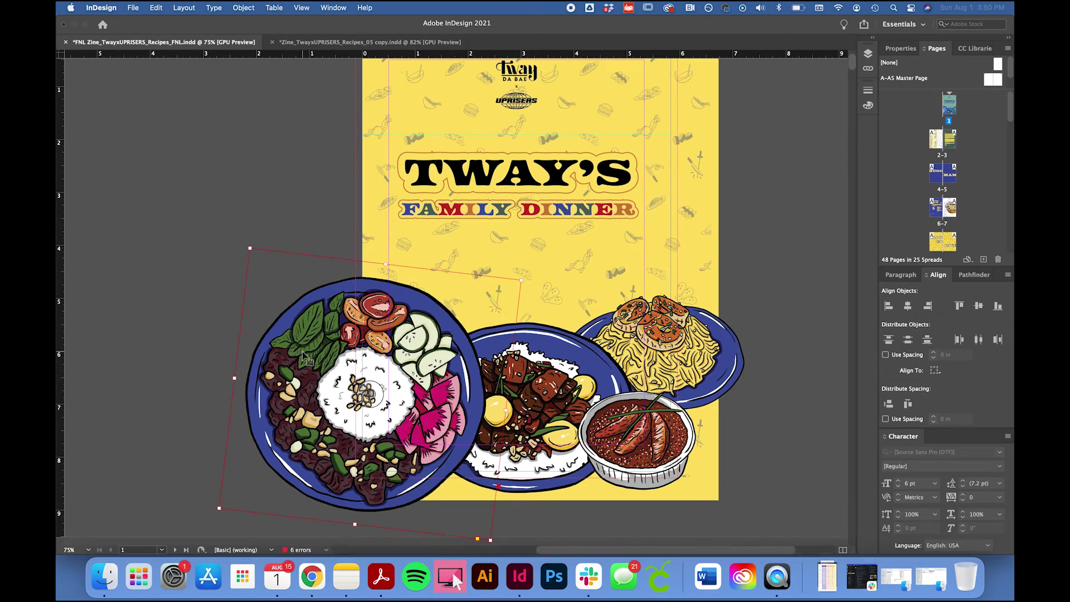
{"action": "left_click_drag", "start_coordinate": [306, 359], "coordinate": [329, 223]}
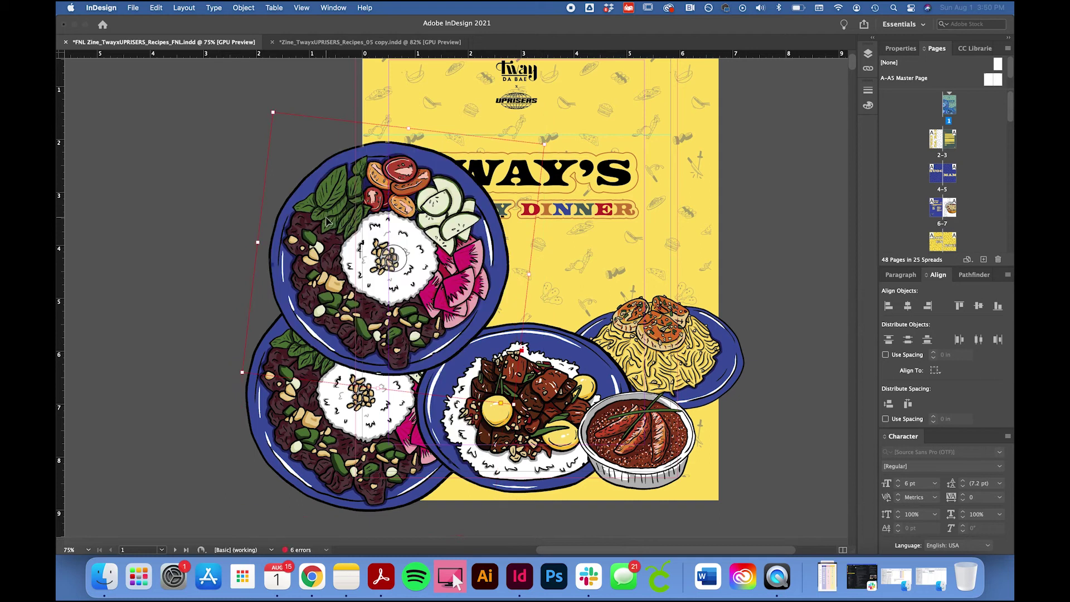
{"action": "key", "text": "super+z"}
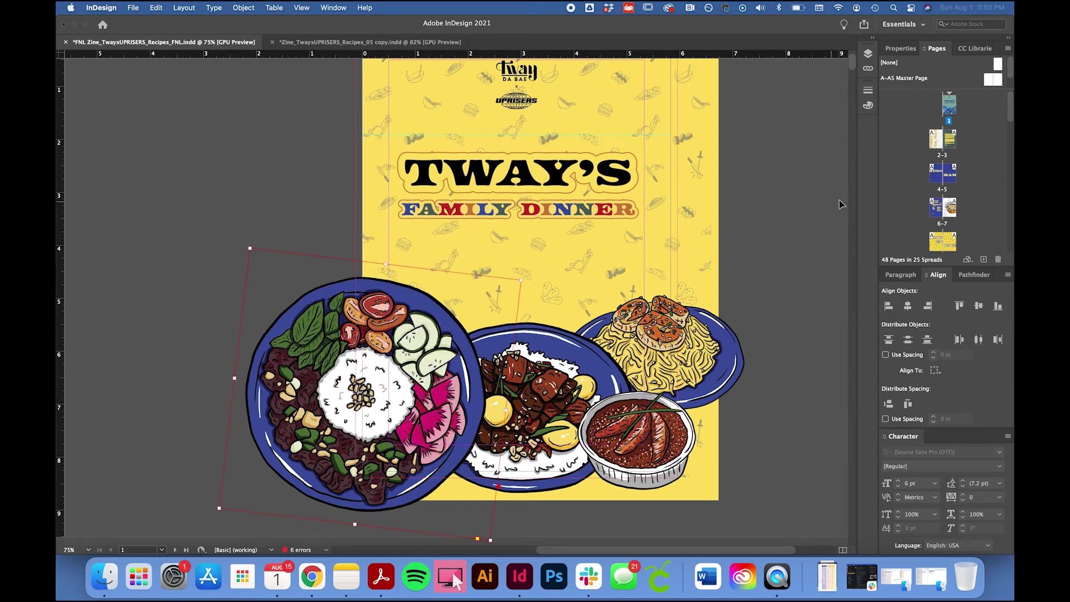
{"action": "left_click", "coordinate": [780, 220]}
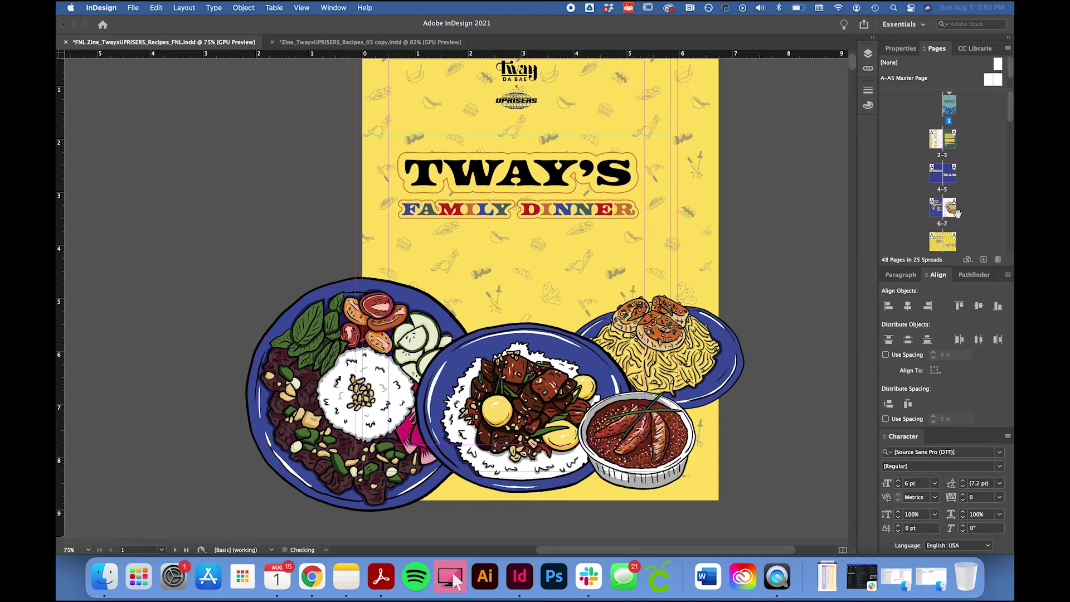
{"action": "scroll", "coordinate": [982, 214], "scroll_direction": "down", "scroll_amount": 15}
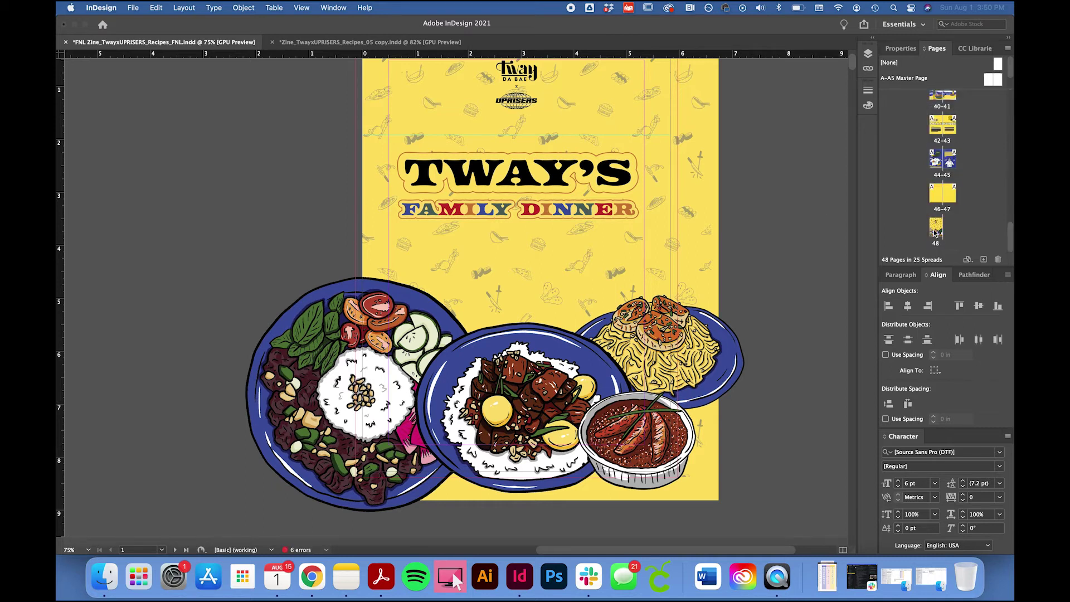
Step: Go to back cover page 48 and inspect its large plate illustration
{"action": "double_click", "coordinate": [936, 232]}
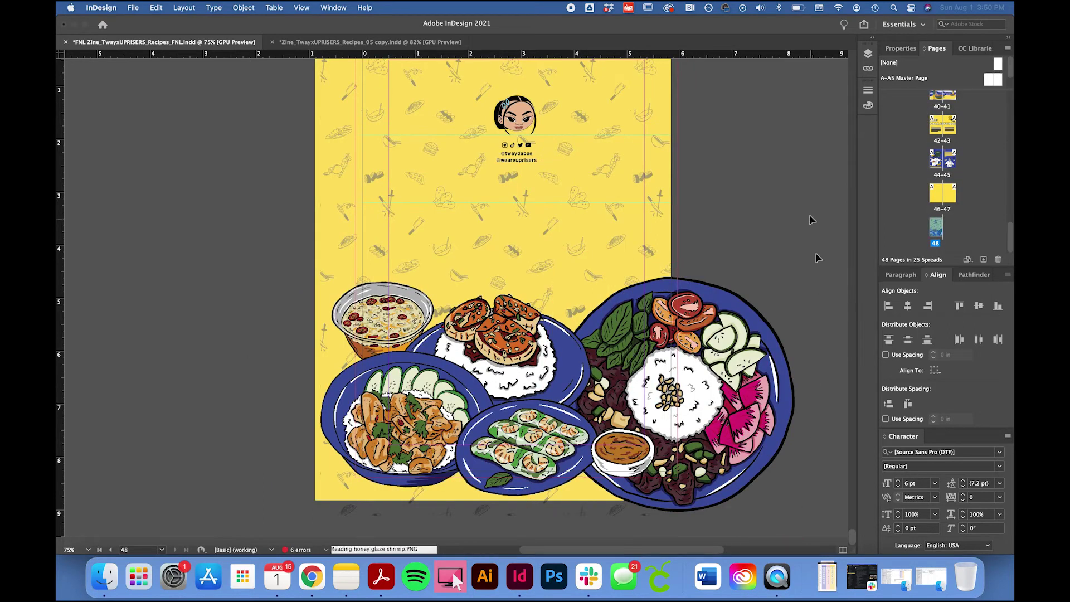
{"action": "left_click", "coordinate": [744, 339]}
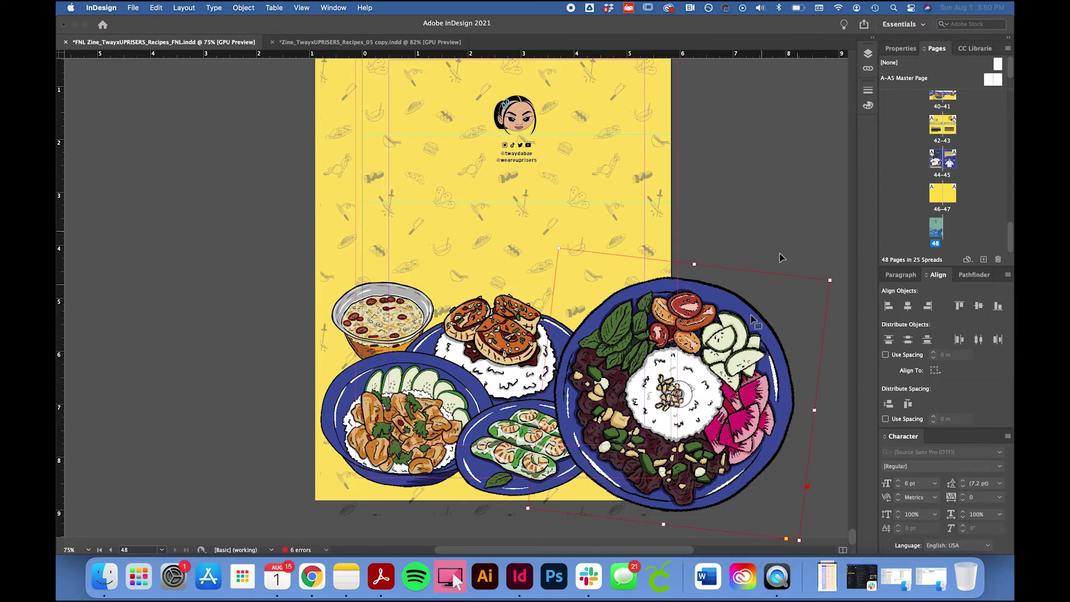
{"action": "left_click", "coordinate": [781, 210]}
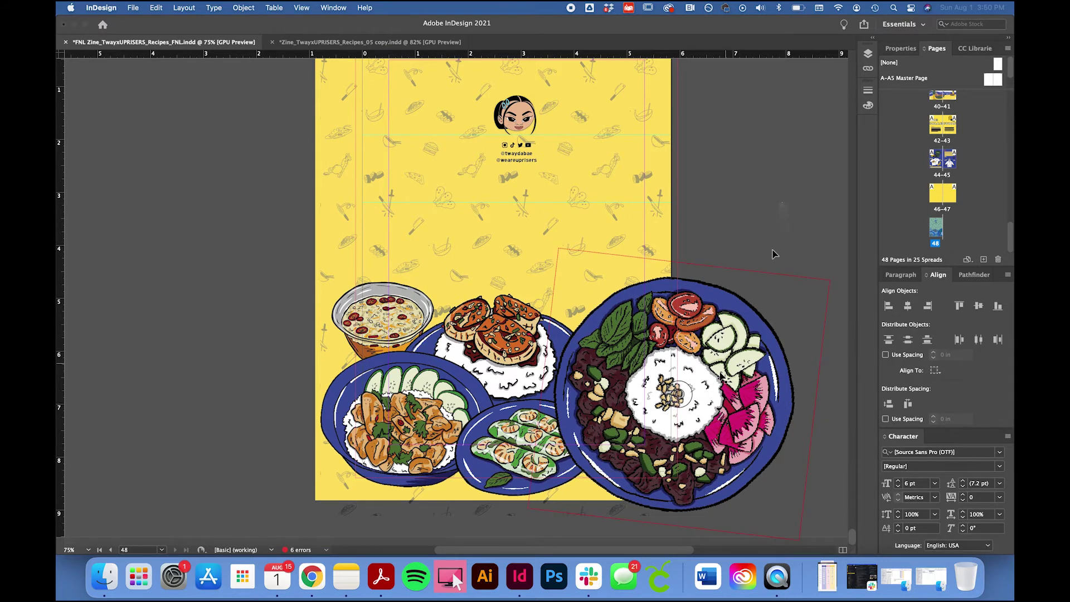
{"action": "left_click", "coordinate": [751, 206]}
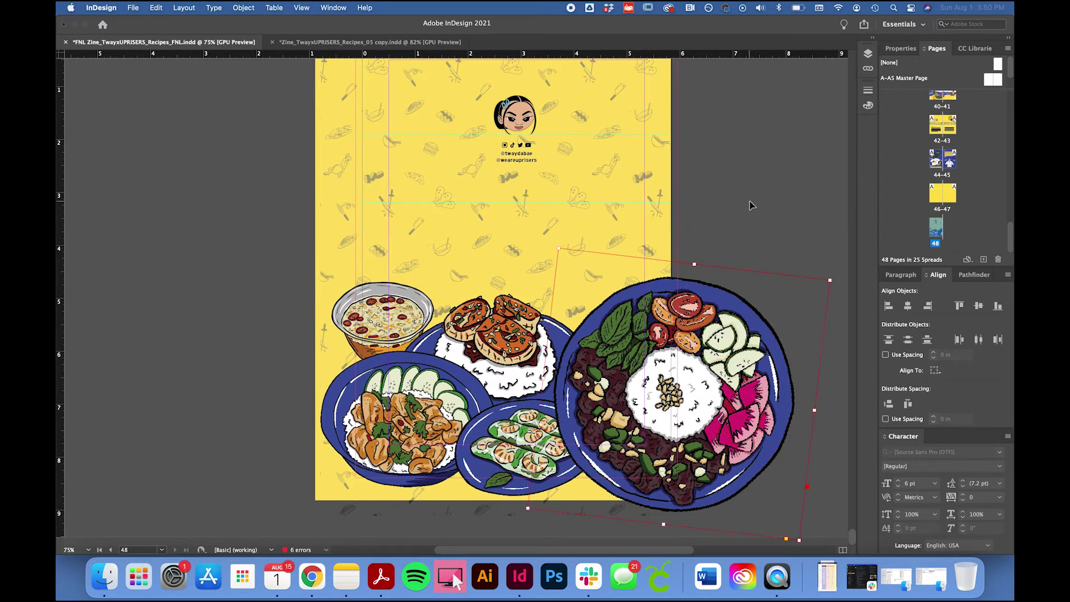
{"action": "left_click", "coordinate": [750, 166]}
{"action": "scroll", "coordinate": [750, 168], "scroll_direction": "up", "scroll_amount": 5}
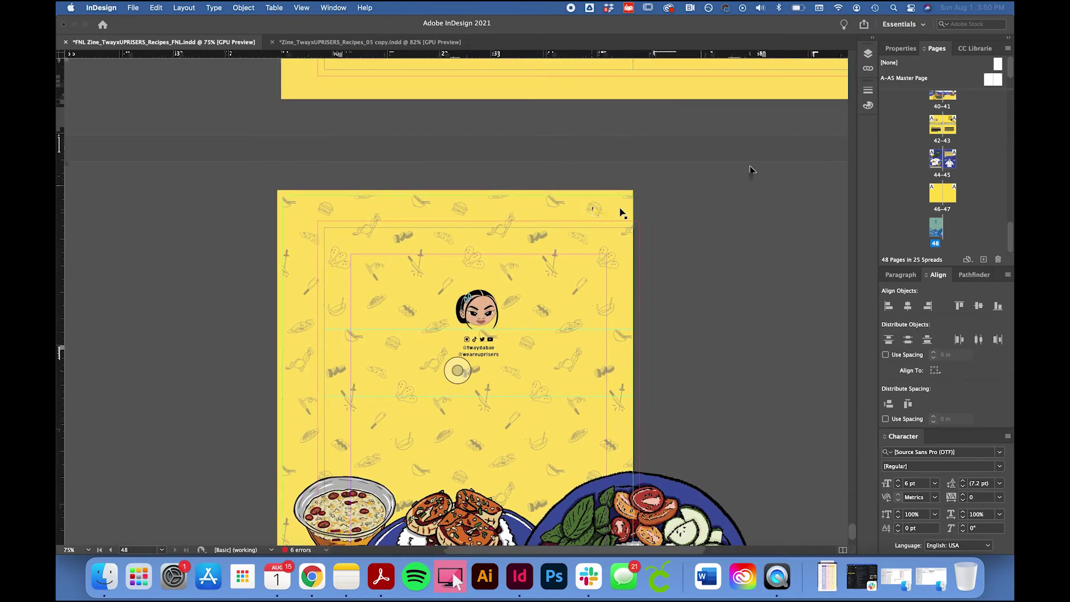
{"action": "scroll", "coordinate": [599, 223], "scroll_direction": "down", "scroll_amount": 4}
{"action": "scroll", "coordinate": [636, 276], "scroll_direction": "up", "scroll_amount": 2}
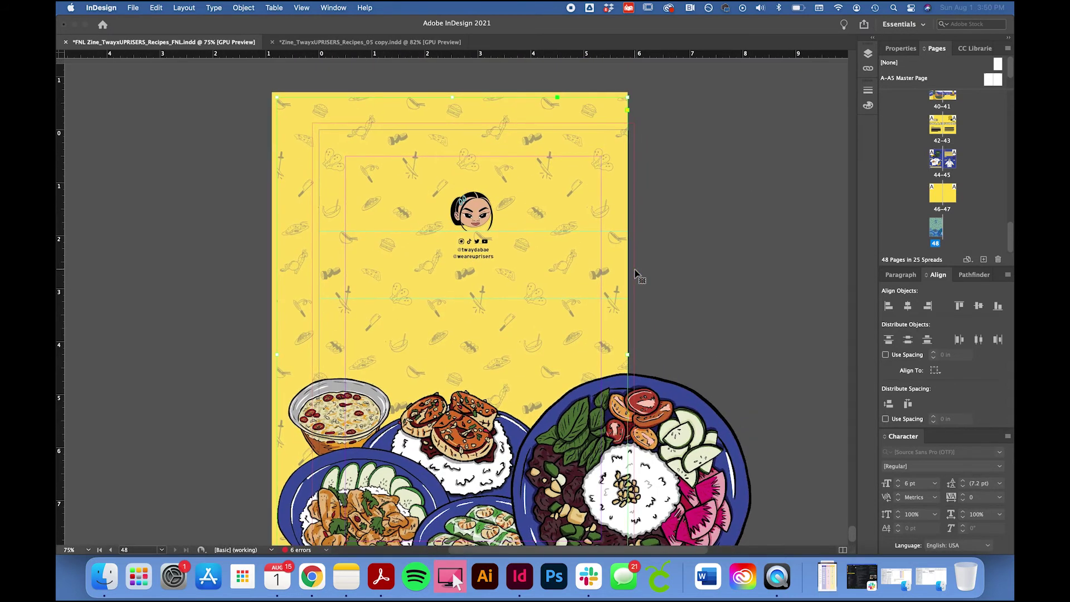
Step: Stretch the patterned background past the page's right edge and reselect it
{"action": "left_click_drag", "start_coordinate": [628, 354], "coordinate": [787, 347]}
{"action": "scroll", "coordinate": [786, 346], "scroll_direction": "down", "scroll_amount": 1}
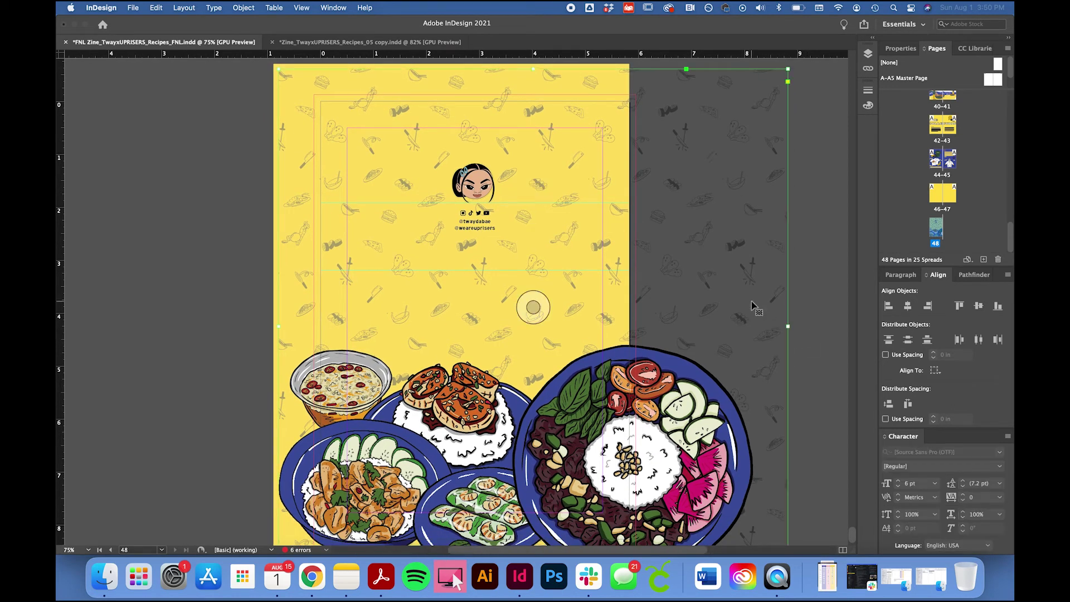
{"action": "key", "text": "Delete"}
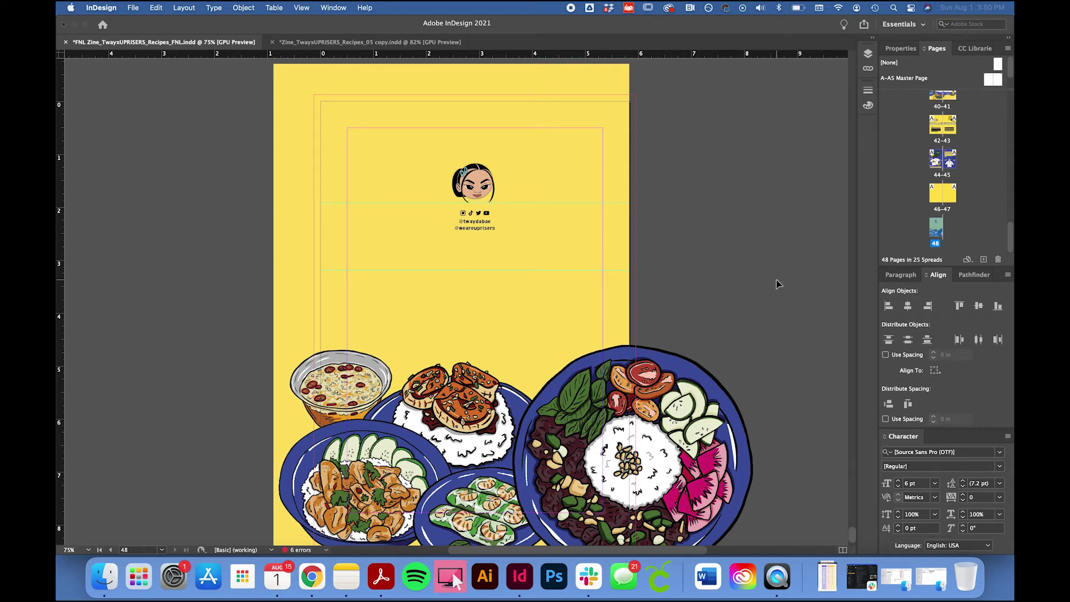
{"action": "key", "text": "super+z"}
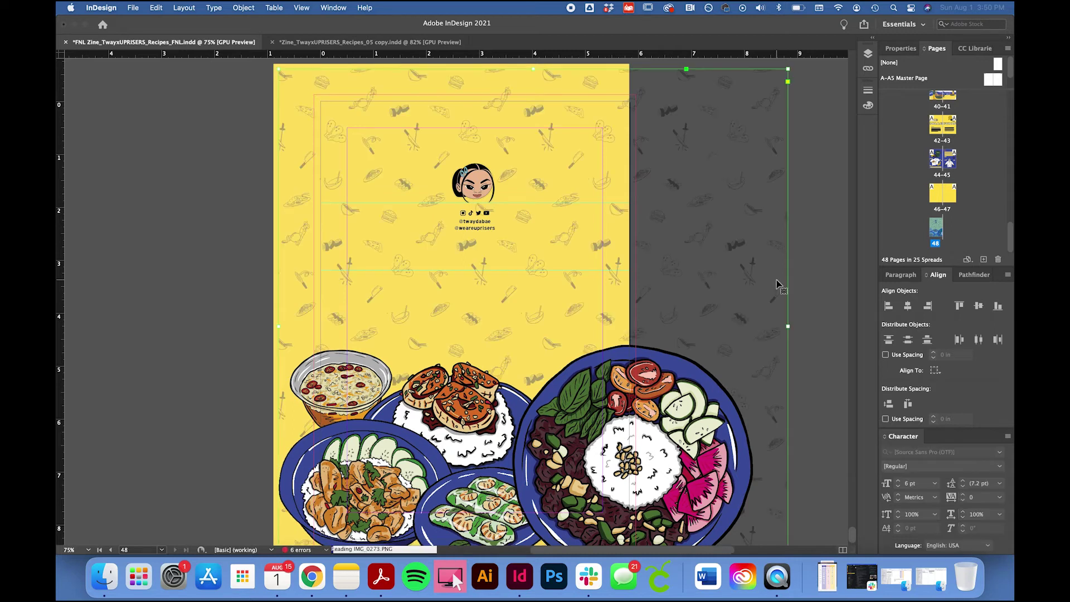
{"action": "left_click", "coordinate": [812, 283]}
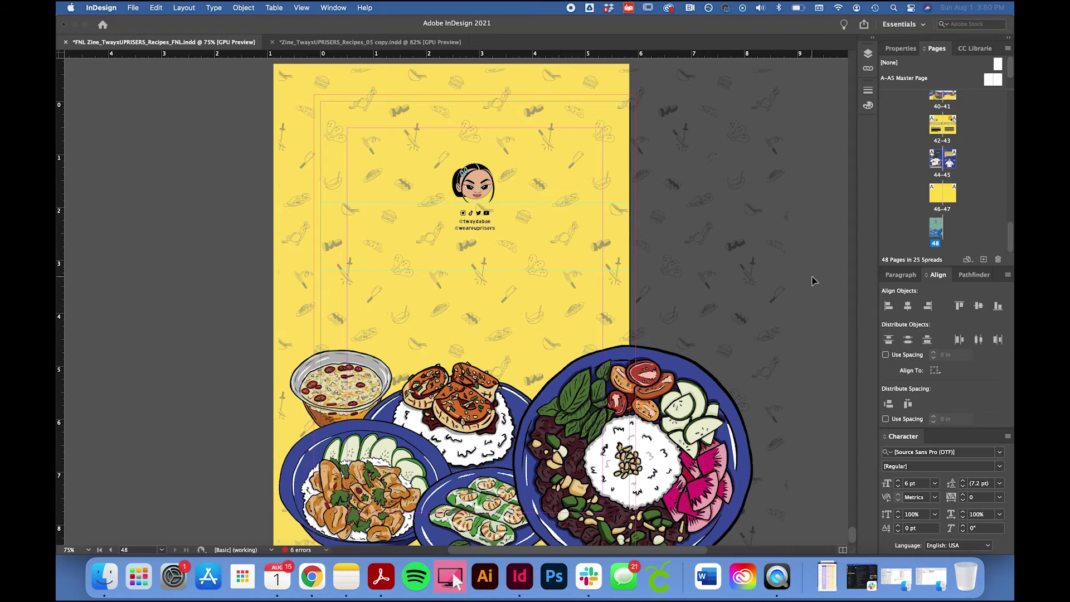
{"action": "left_click", "coordinate": [662, 221]}
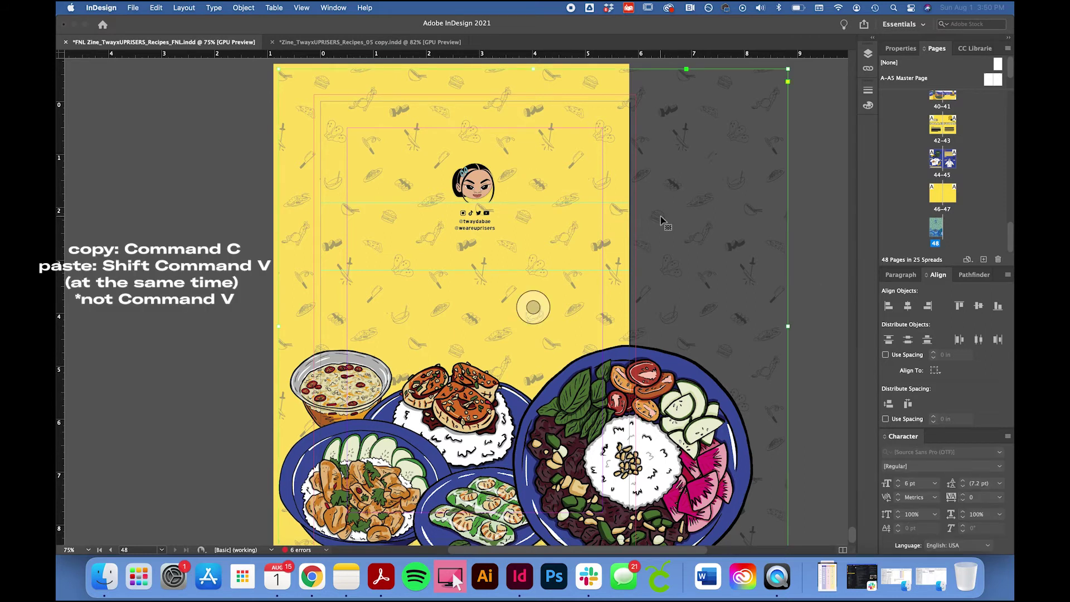
Step: Cut and paste the pattern in place, then trim its right side flush with the page edge
{"action": "key", "text": "super+x"}
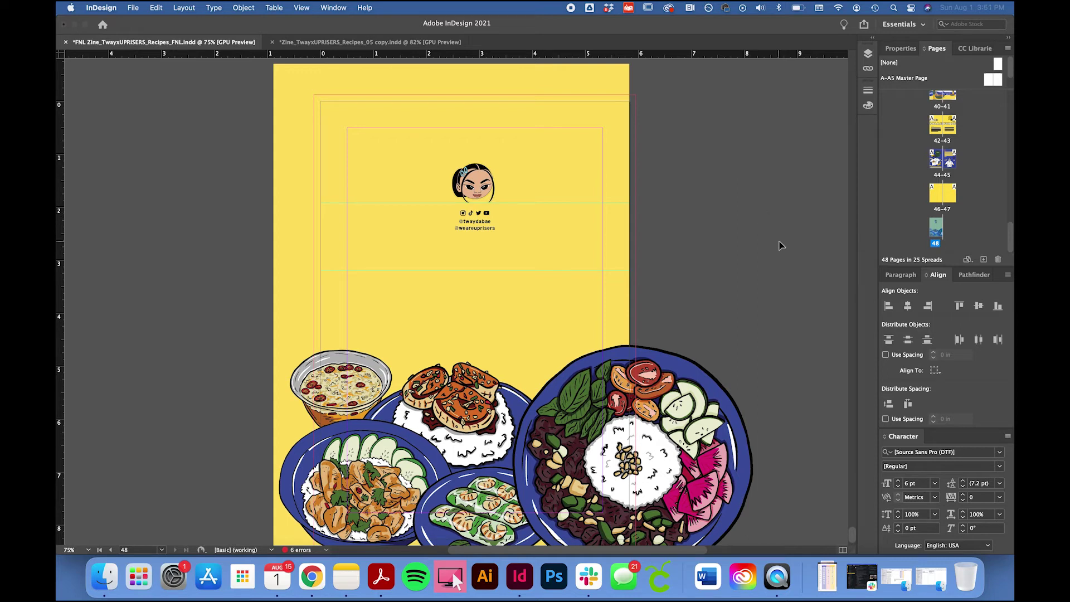
{"action": "scroll", "coordinate": [780, 245], "scroll_direction": "down", "scroll_amount": 3}
{"action": "key", "text": "super+z"}
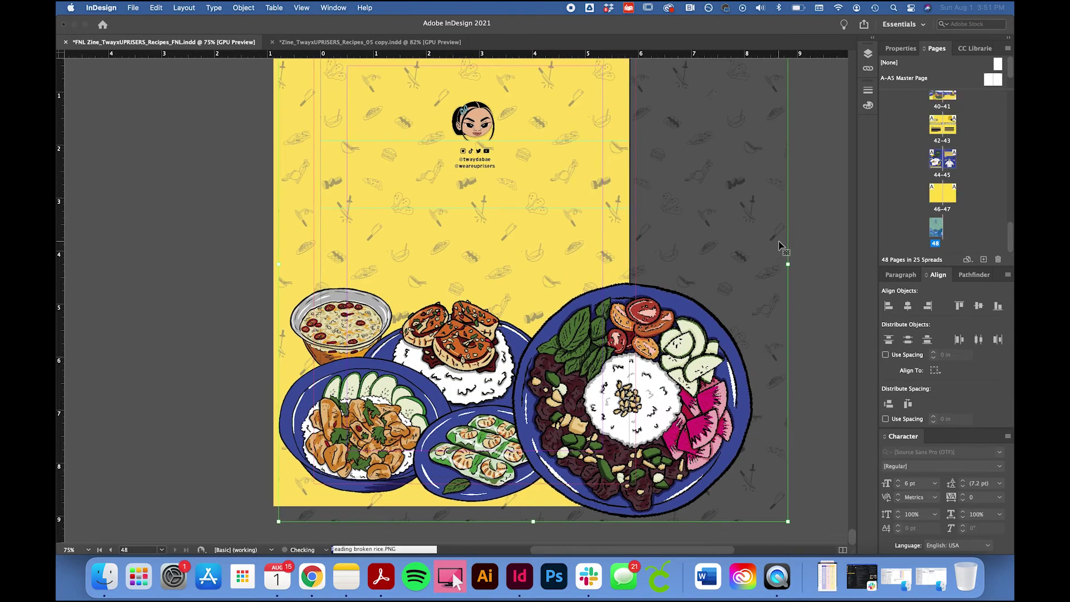
{"action": "scroll", "coordinate": [767, 226], "scroll_direction": "up", "scroll_amount": 3}
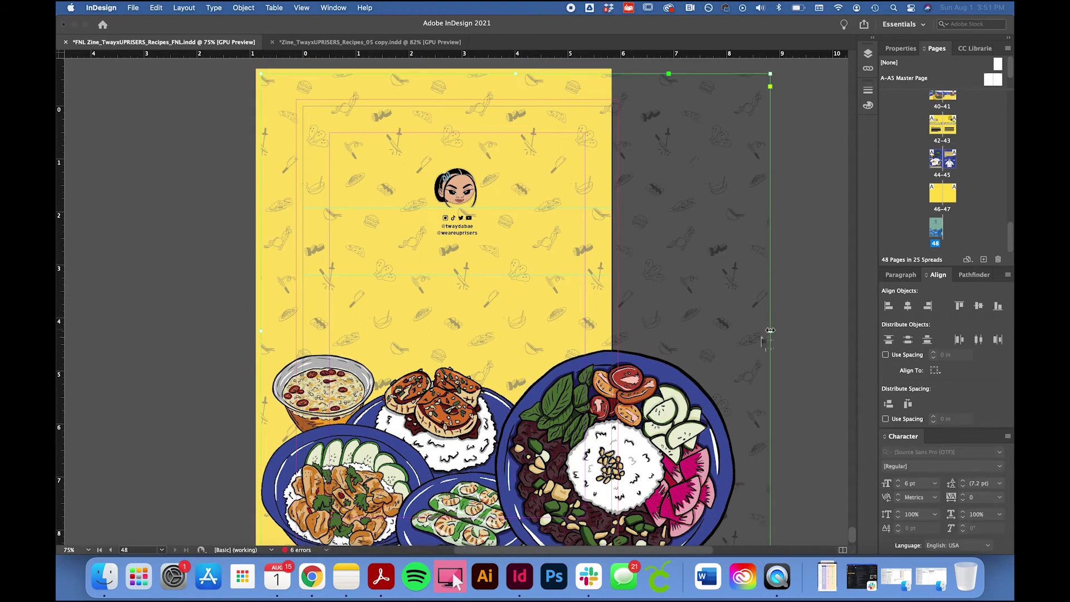
{"action": "left_click_drag", "start_coordinate": [770, 331], "coordinate": [612, 329]}
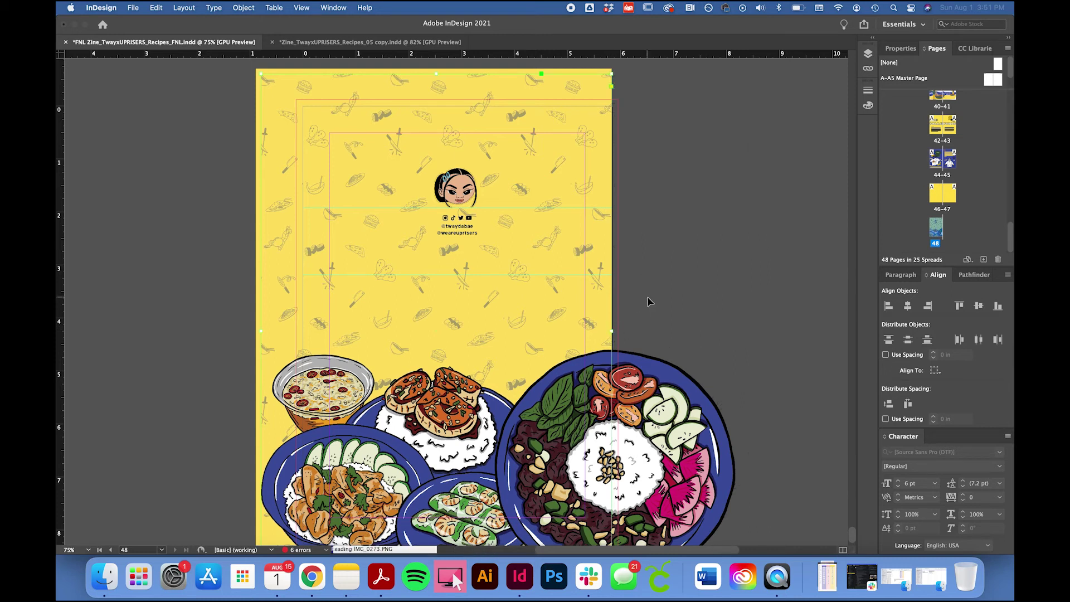
{"action": "scroll", "coordinate": [652, 312], "scroll_direction": "down", "scroll_amount": 5}
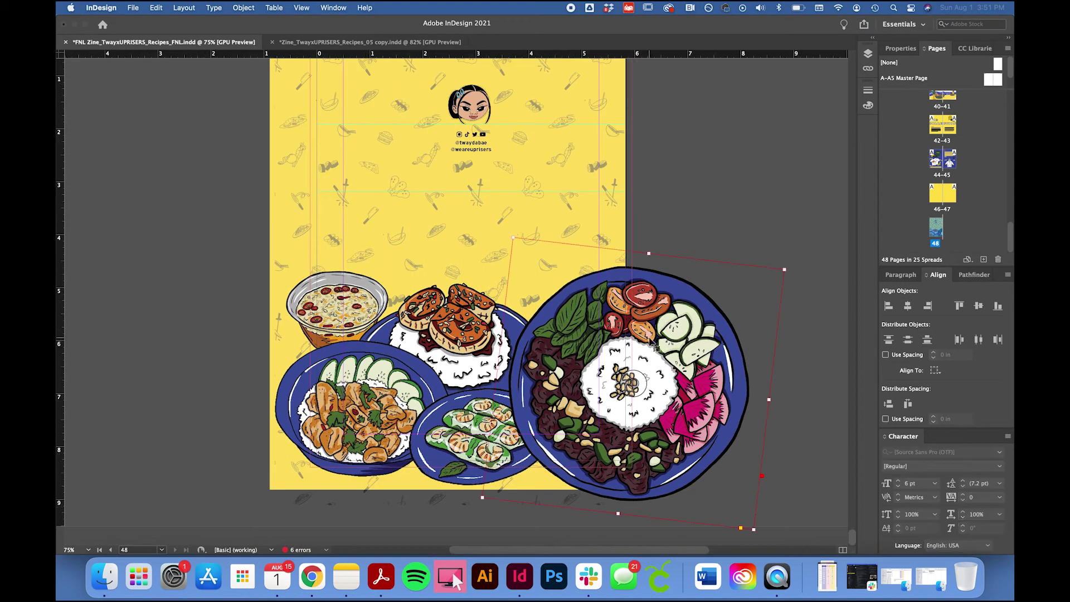
{"action": "scroll", "coordinate": [691, 210], "scroll_direction": "up", "scroll_amount": 4}
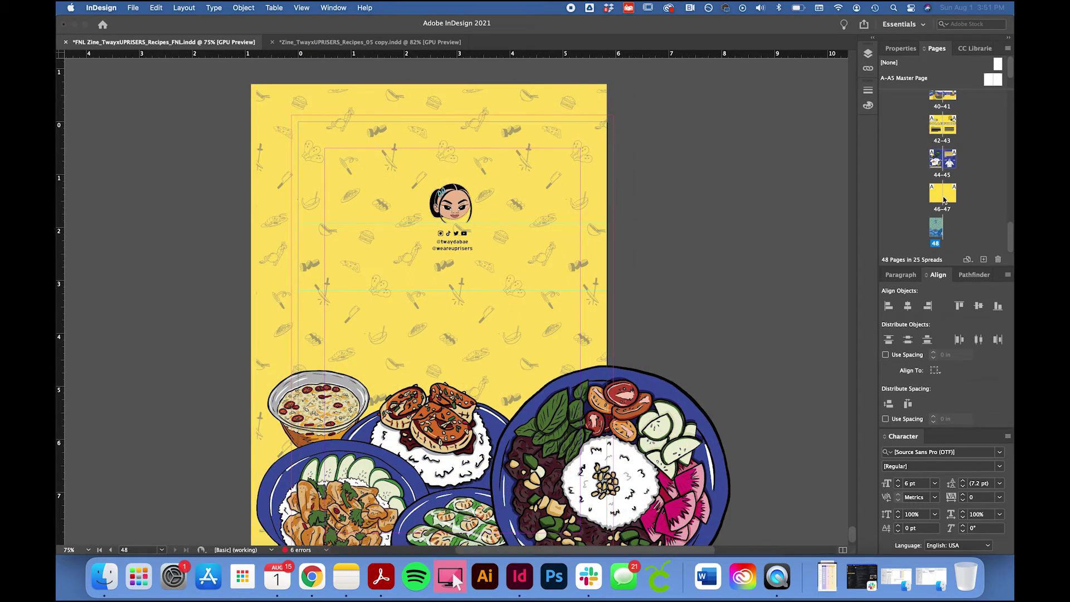
{"action": "scroll", "coordinate": [682, 269], "scroll_direction": "down", "scroll_amount": 4}
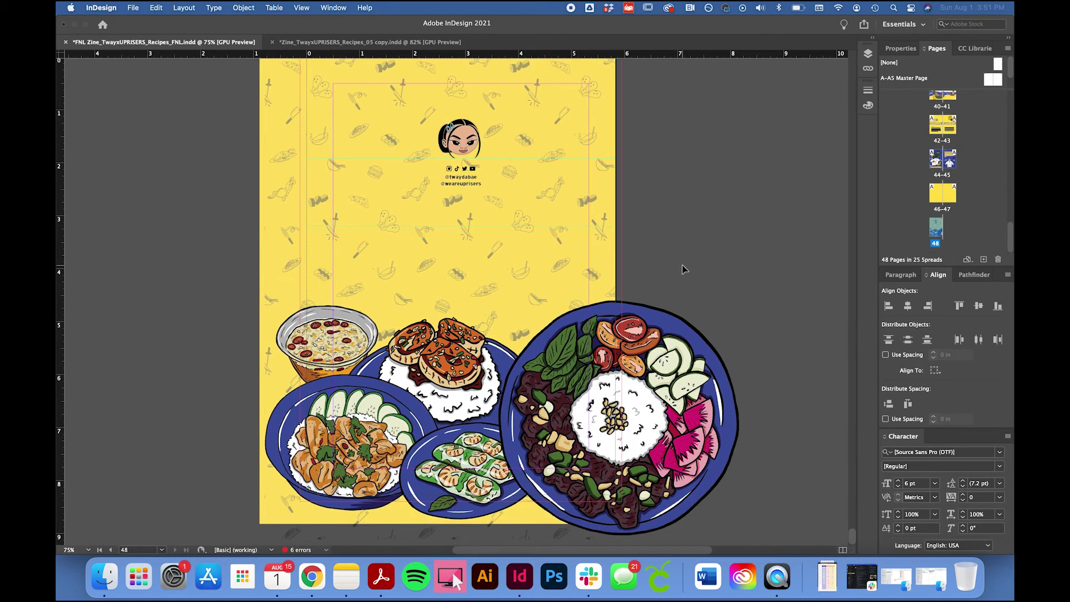
Step: In the zine copy, apply [None] to spread 44–45, then delete it despite its objects
{"action": "left_click", "coordinate": [319, 44]}
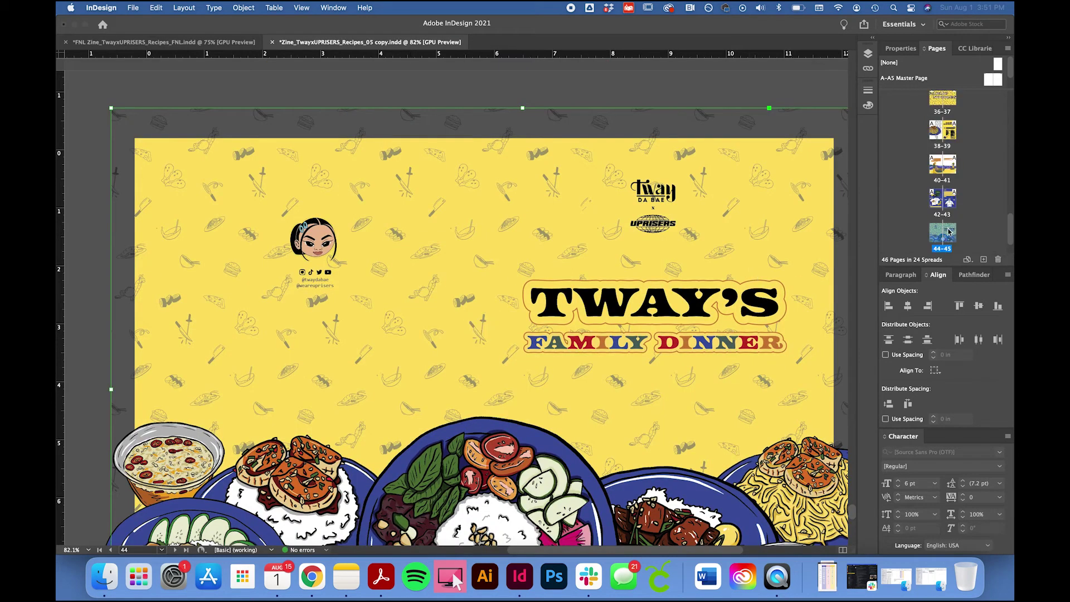
{"action": "left_click_drag", "start_coordinate": [965, 231], "coordinate": [934, 199]}
{"action": "double_click", "coordinate": [941, 209]}
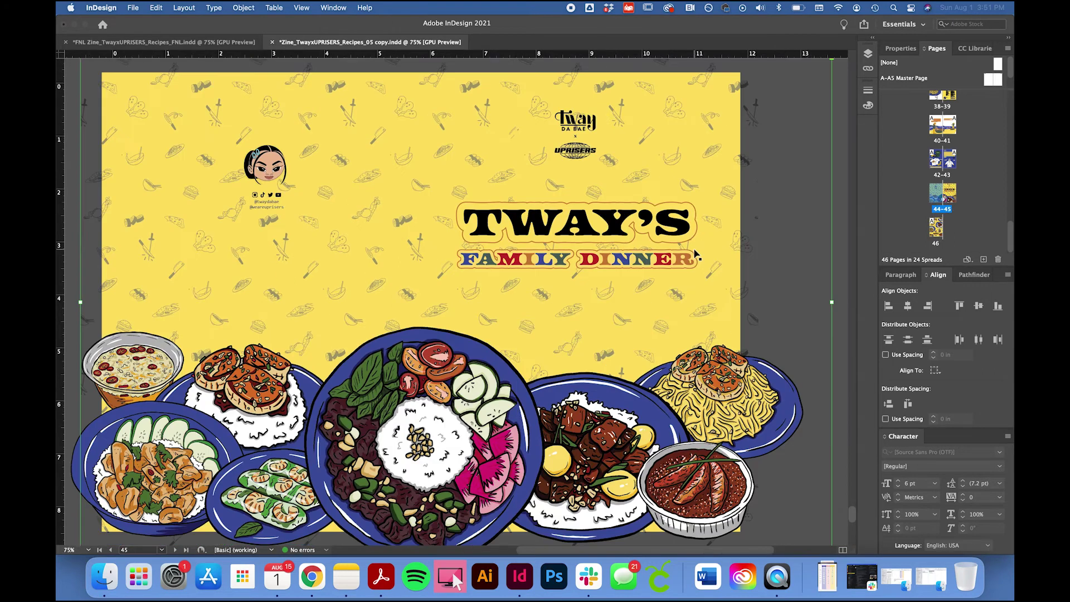
{"action": "key", "text": "super+minus"}
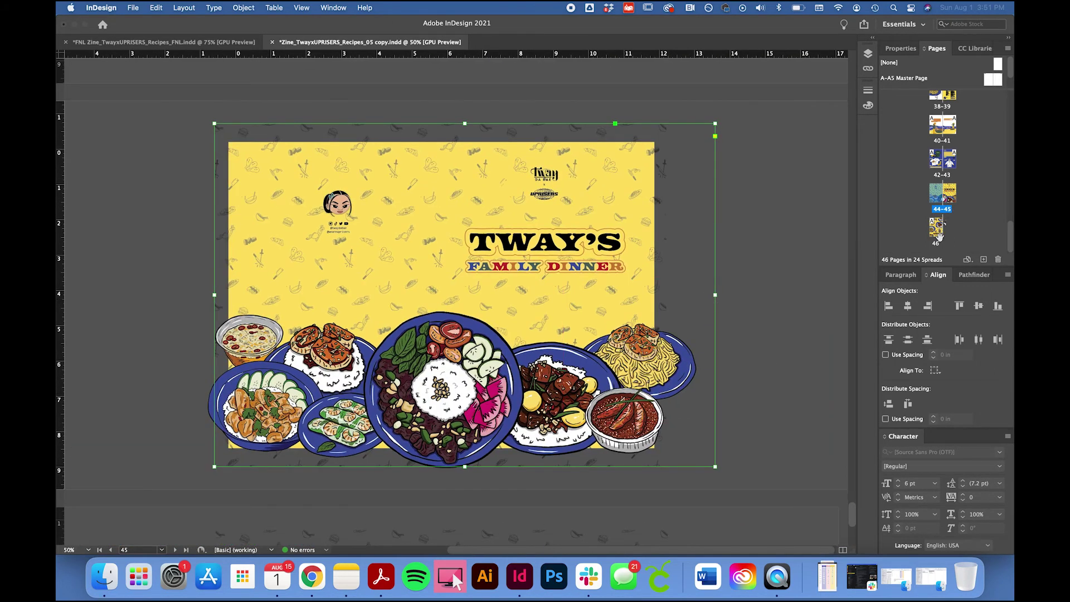
{"action": "left_click", "coordinate": [998, 260]}
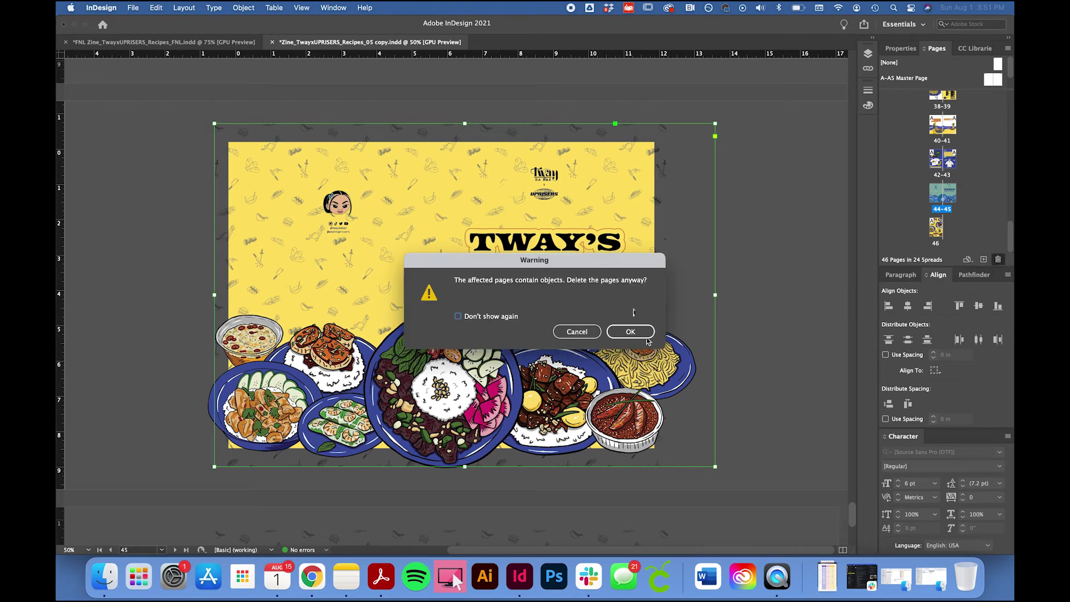
{"action": "left_click", "coordinate": [630, 332]}
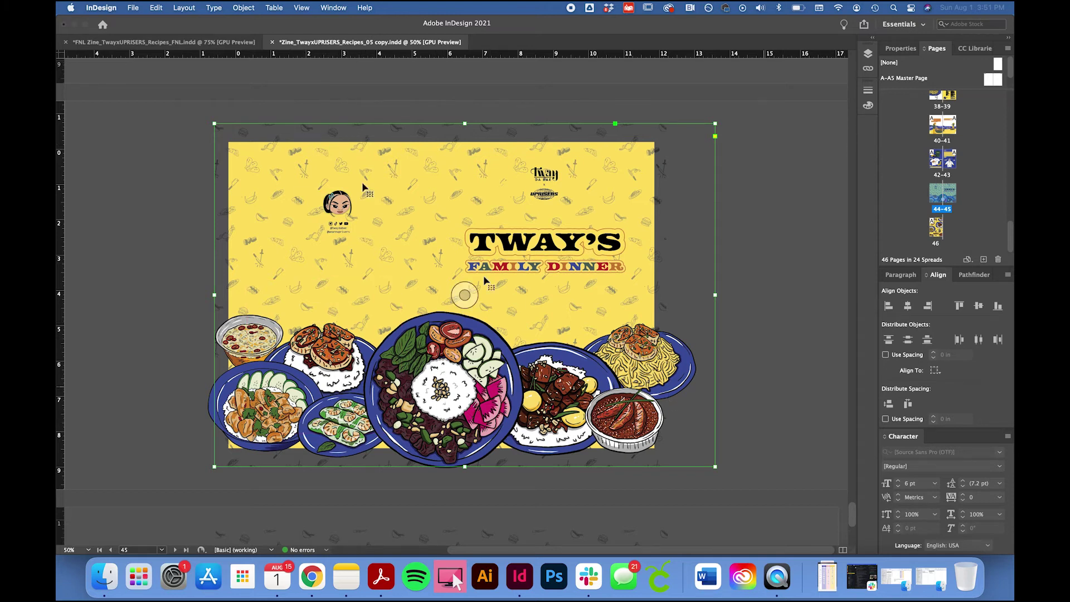
Step: Return to the final zine document at 50% zoom, showing spread 46–47 and back cover page 48
{"action": "left_click", "coordinate": [209, 45]}
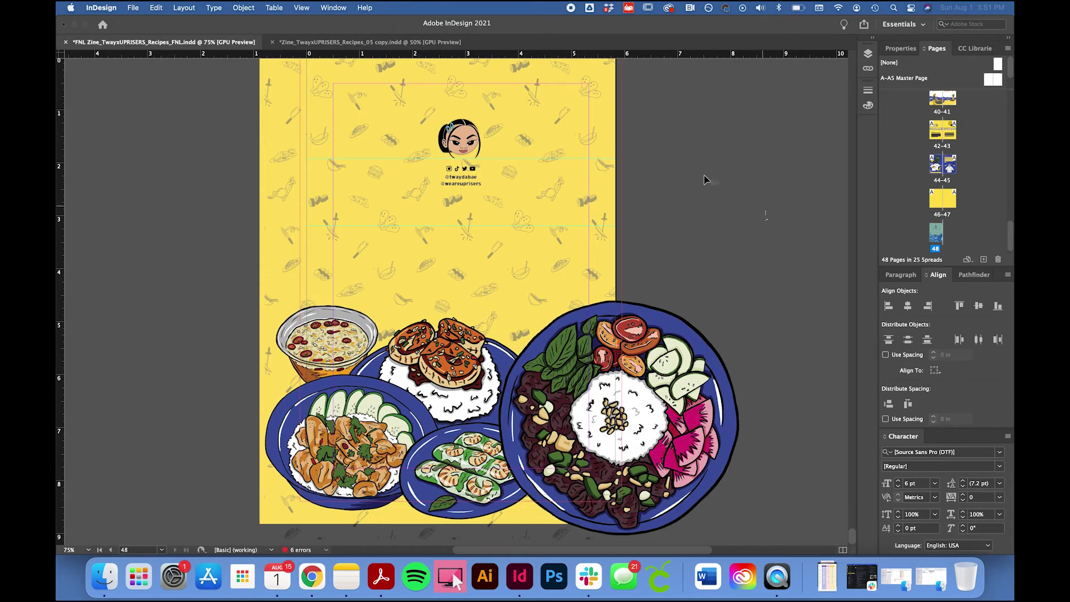
{"action": "scroll", "coordinate": [764, 215], "scroll_direction": "up", "scroll_amount": 3}
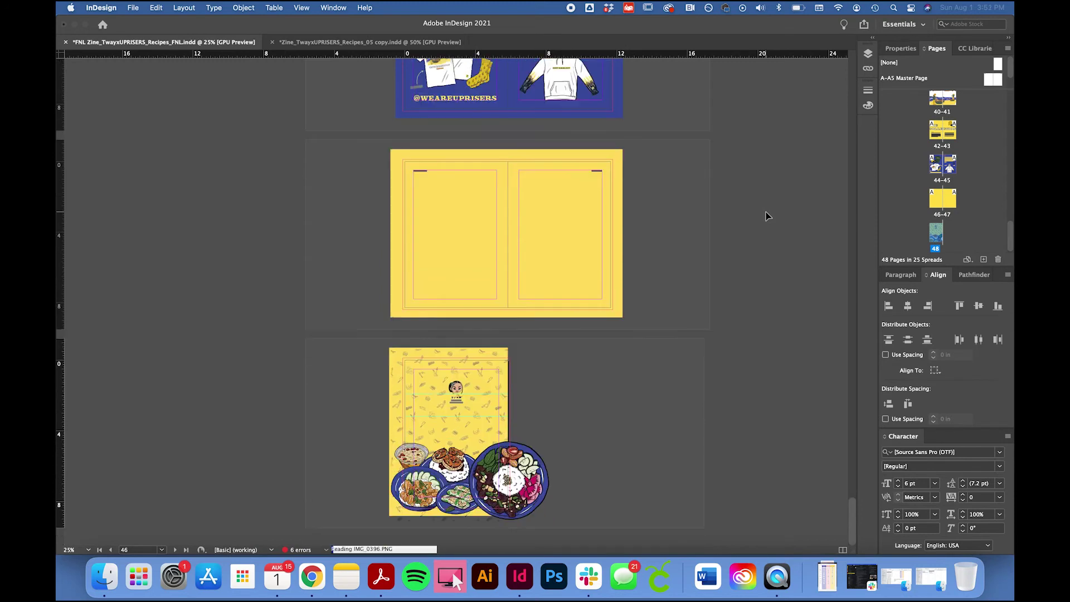
{"action": "key", "text": "super+equal"}
{"action": "scroll", "coordinate": [766, 215], "scroll_direction": "up", "scroll_amount": 6}
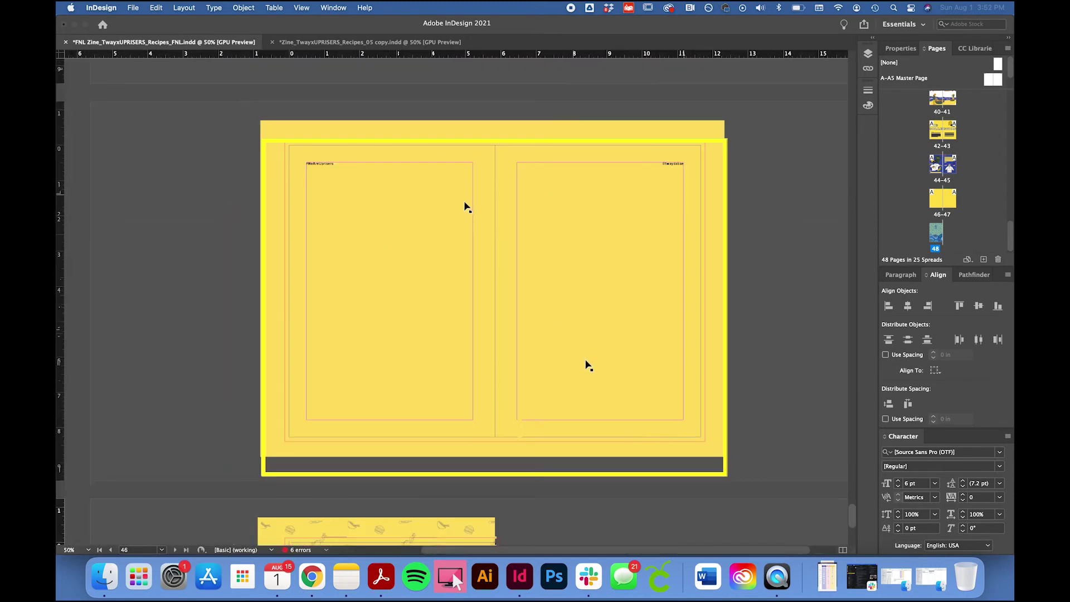
{"action": "scroll", "coordinate": [591, 379], "scroll_direction": "down", "scroll_amount": 5}
{"action": "scroll", "coordinate": [596, 397], "scroll_direction": "down", "scroll_amount": 2}
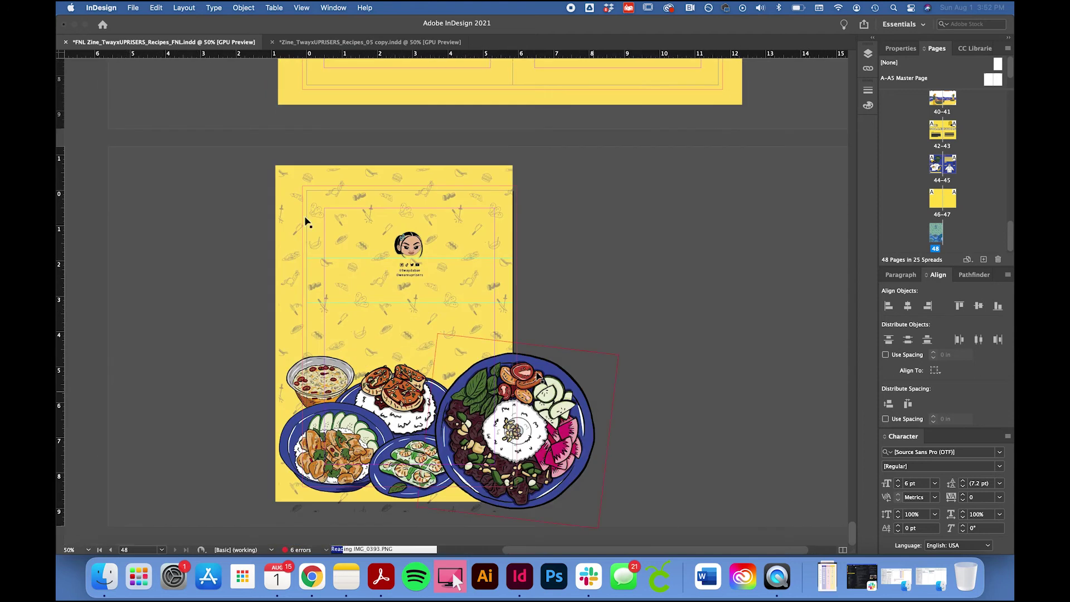
{"action": "left_click", "coordinate": [133, 7]}
Step: Export to Adobe PDF (Print) as 'test …' in the Zine folder, page range A5, xyz
{"action": "left_click", "coordinate": [188, 229]}
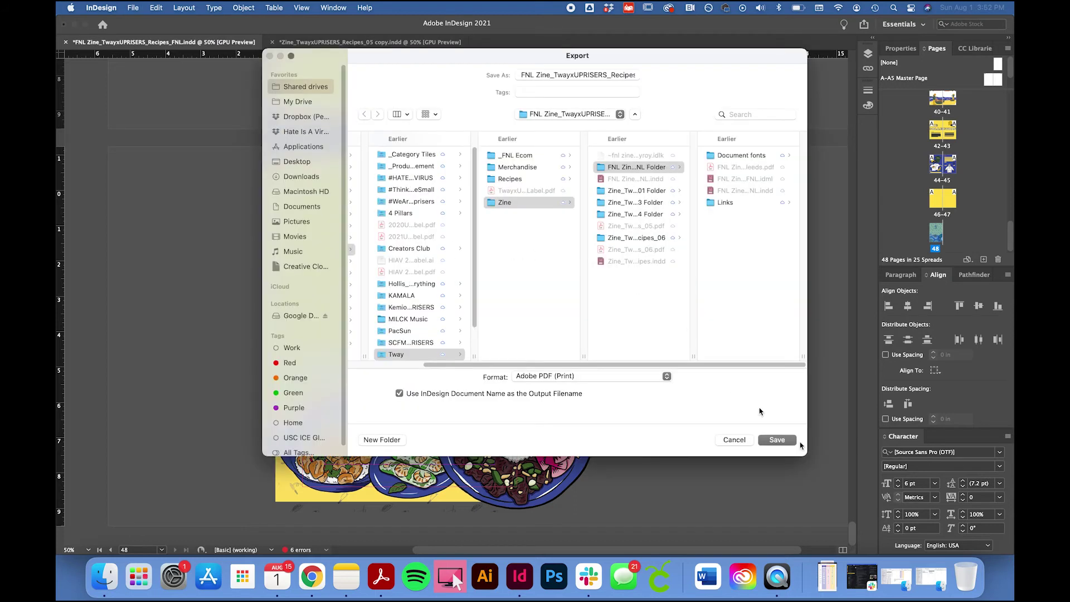
{"action": "left_click", "coordinate": [521, 75]}
{"action": "type", "text": "test"}
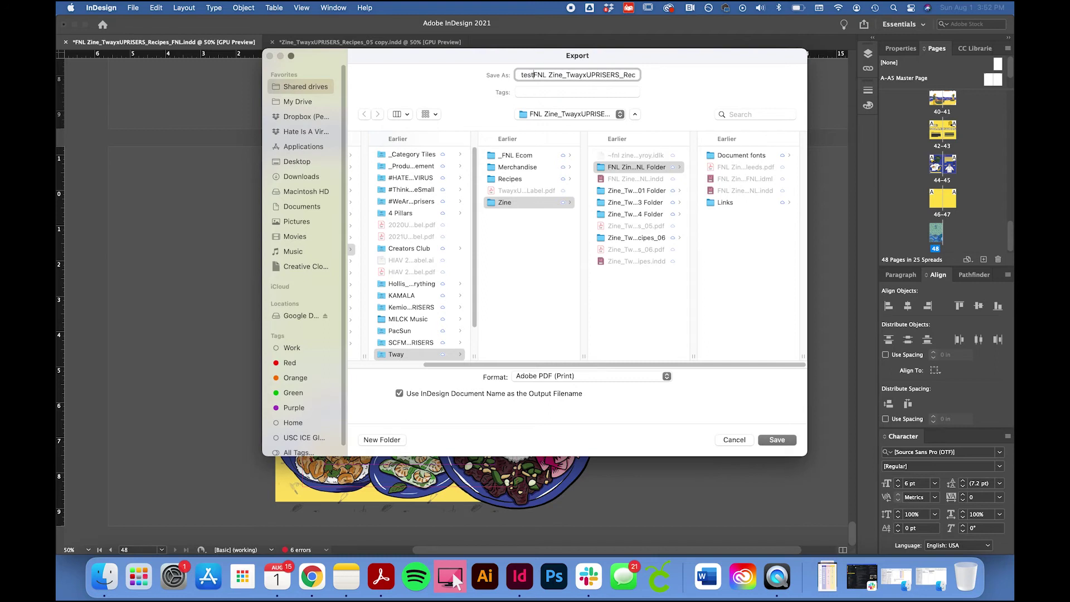
{"action": "left_click", "coordinate": [780, 440]}
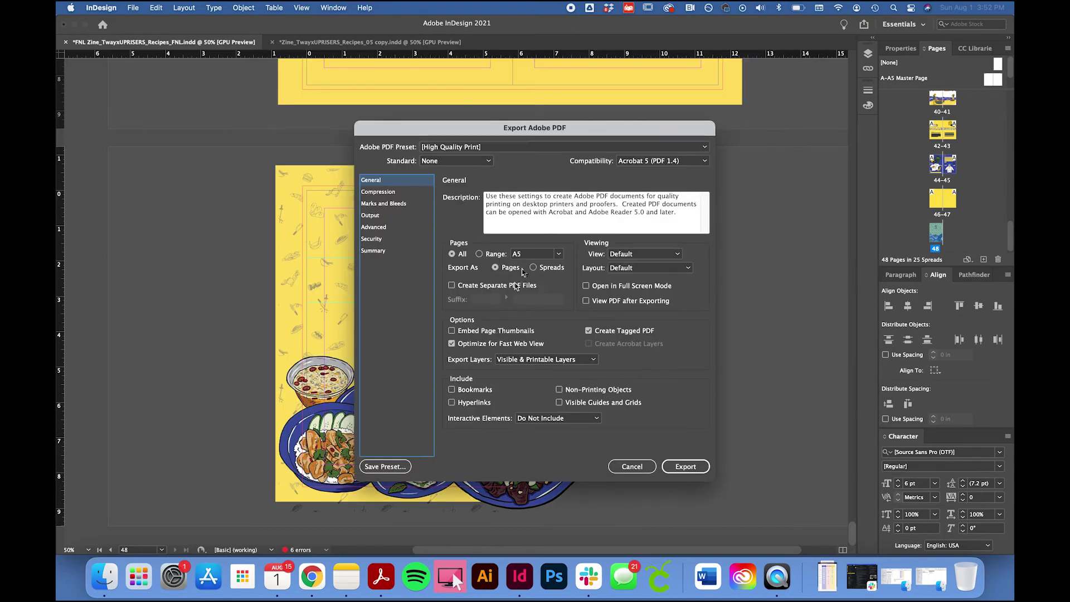
{"action": "left_click", "coordinate": [529, 254]}
{"action": "type", "text": ","}
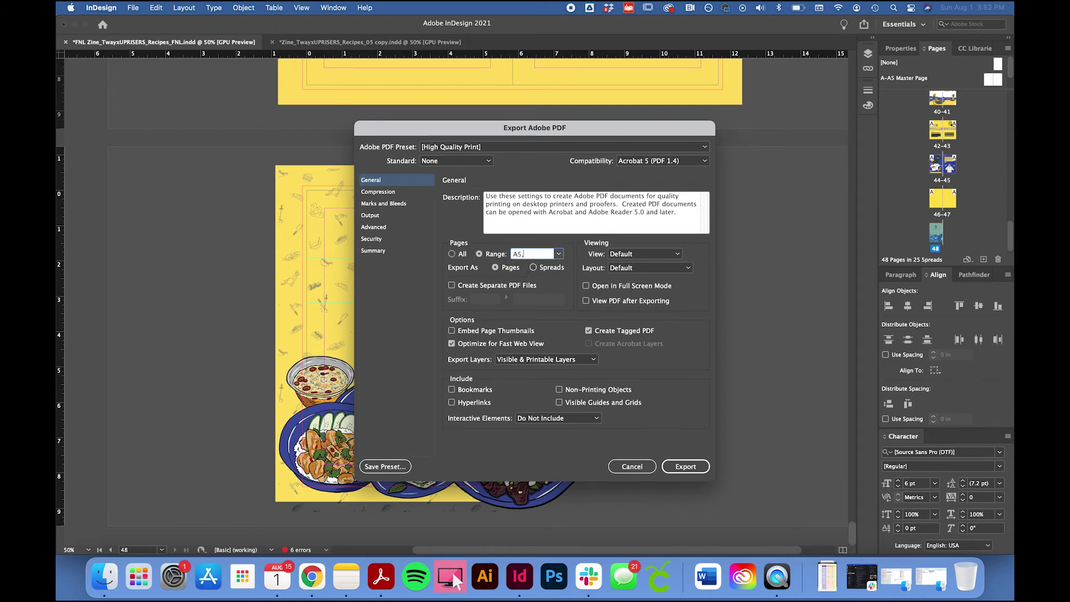
{"action": "type", "text": " xyz"}
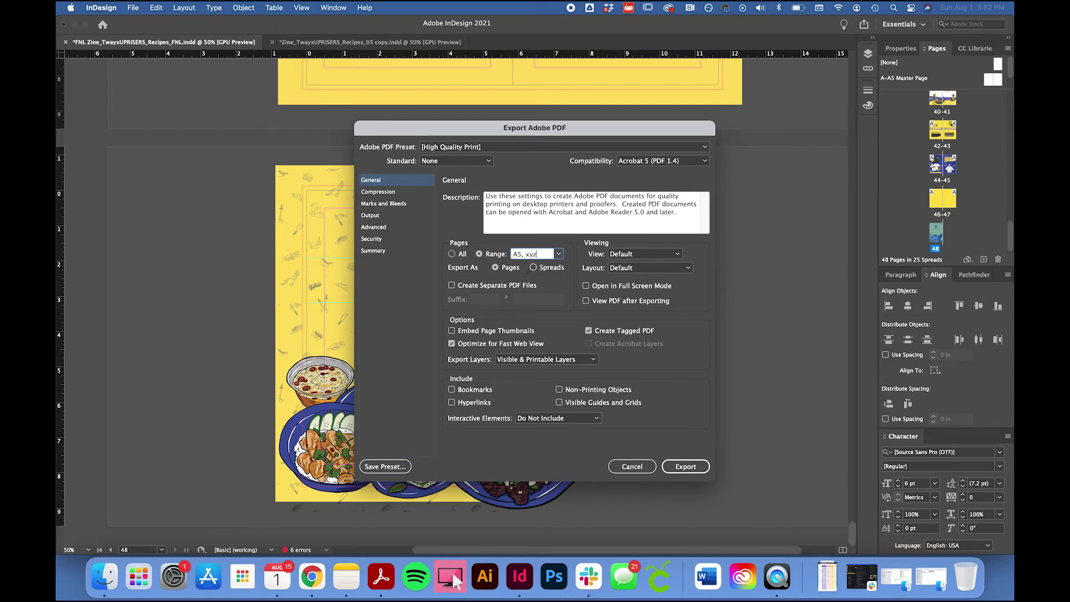